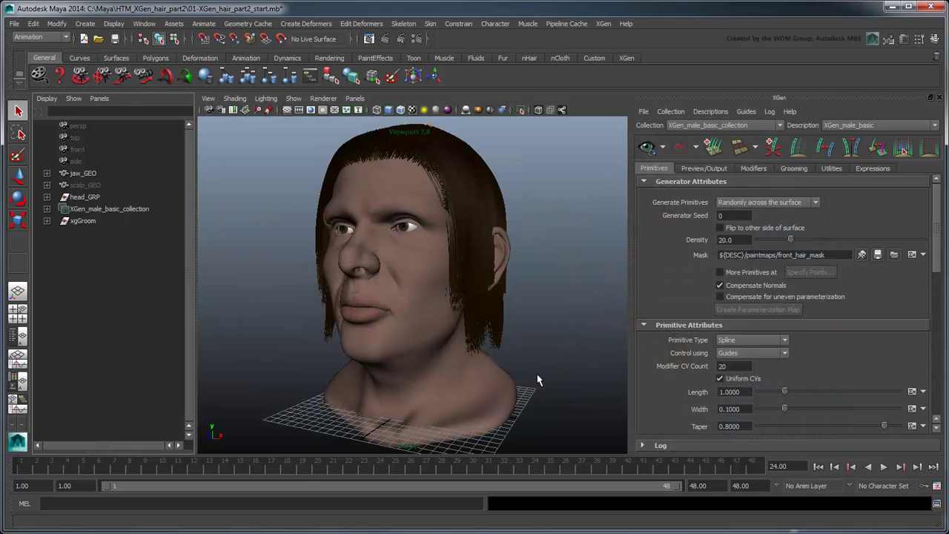
Add XGen_male_basic_collection to a new display layer named xg_basic_hair_LYR.
click(133, 210)
click(918, 39)
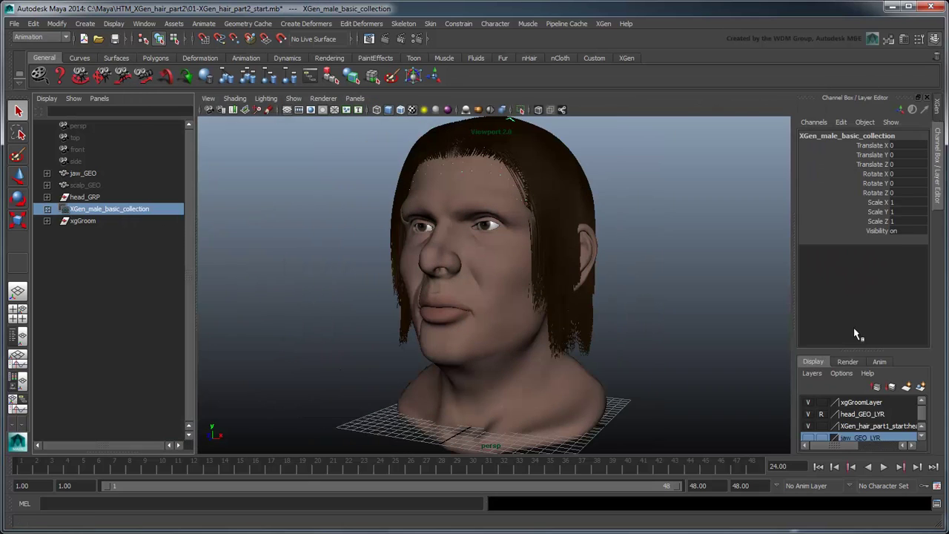
click(813, 373)
click(828, 395)
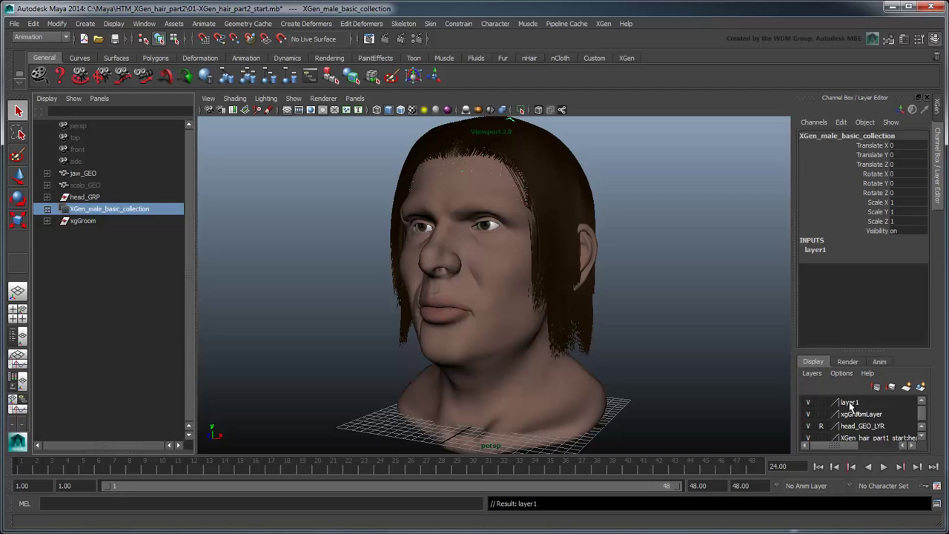
double_click(852, 402)
text(xg_bas)
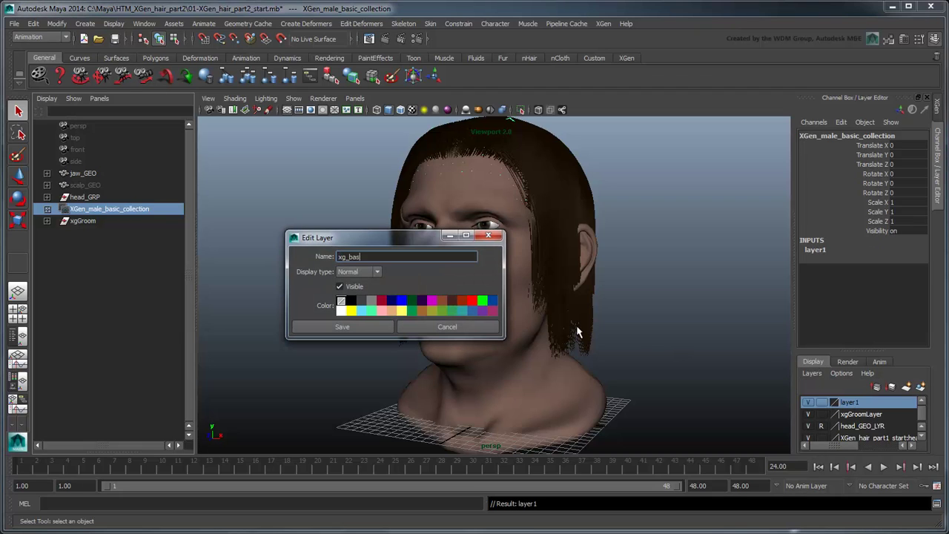
text(ic_hair_LYR)
click(337, 327)
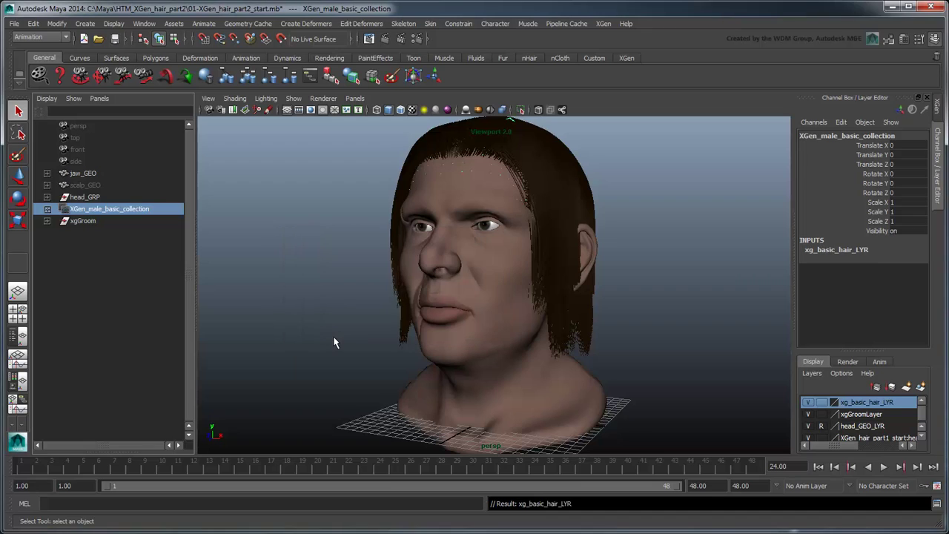
Hide the xg_basic_hair_LYR display layer, return to the XGen settings and clear the selection.
click(809, 403)
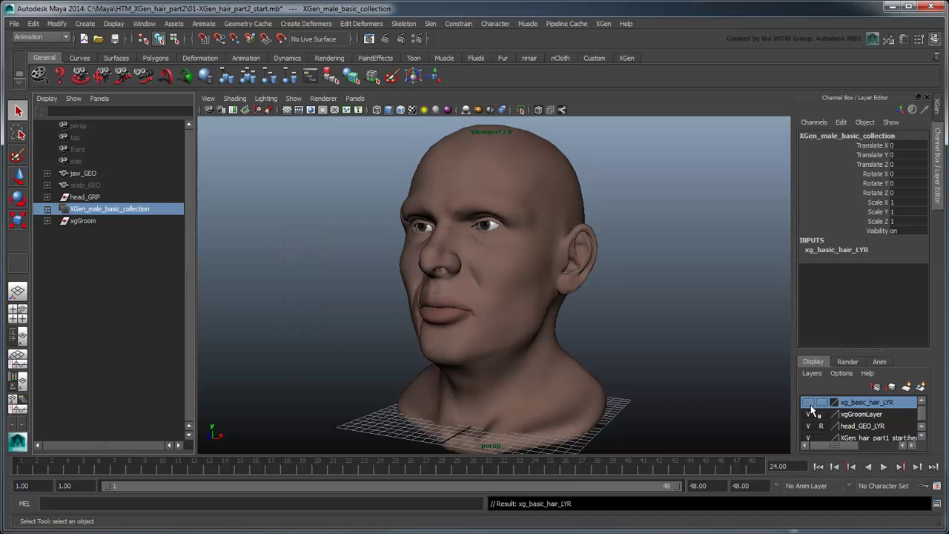
click(936, 106)
click(353, 275)
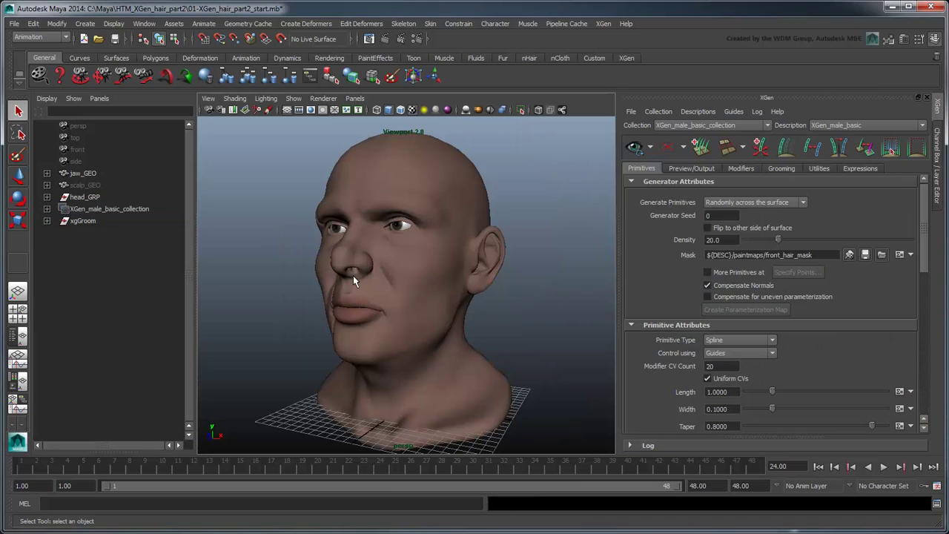
Create an XGen description XGen_male_mohawk on scalp_GEO in a new collection XGen_male_punk_collection, controlled by placing and shaping guides.
click(97, 185)
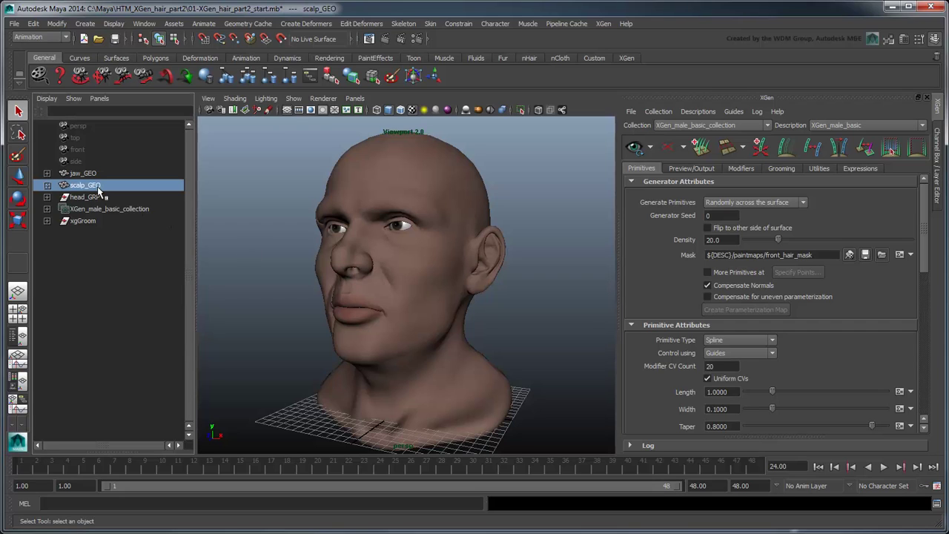
click(607, 24)
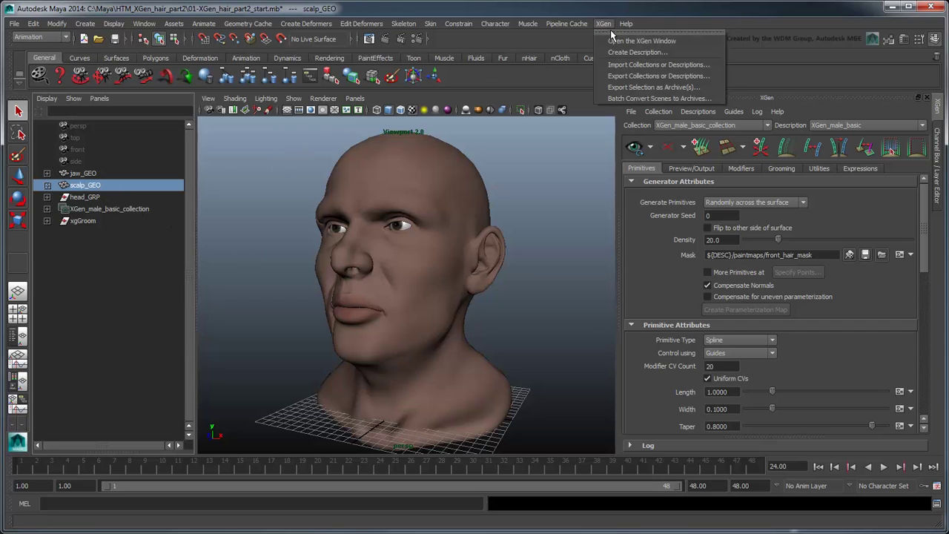
click(636, 52)
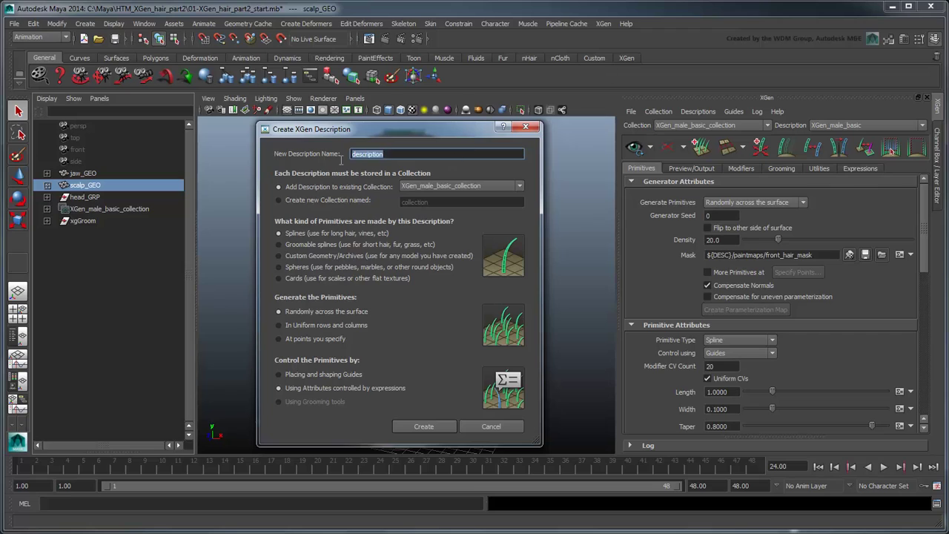
text(XGen_male_mohawk)
click(344, 202)
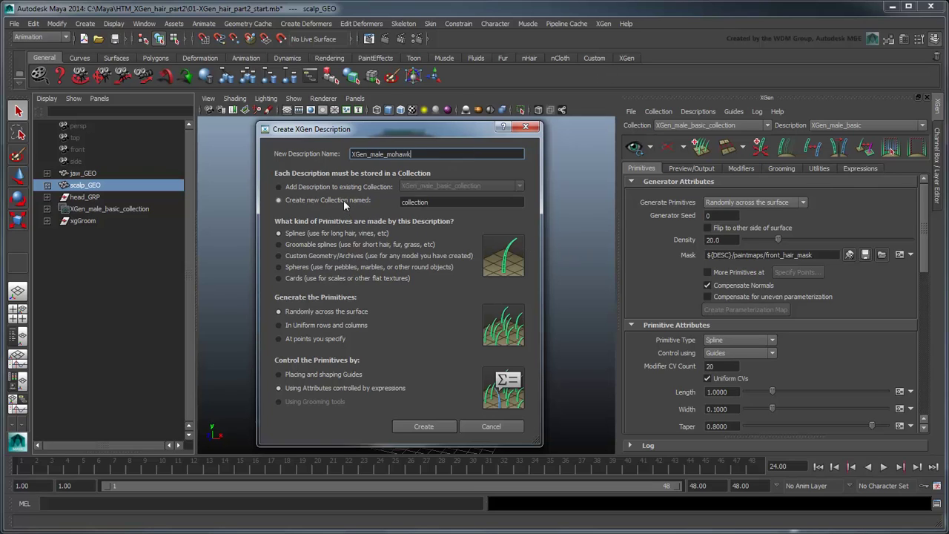
double_click(400, 204)
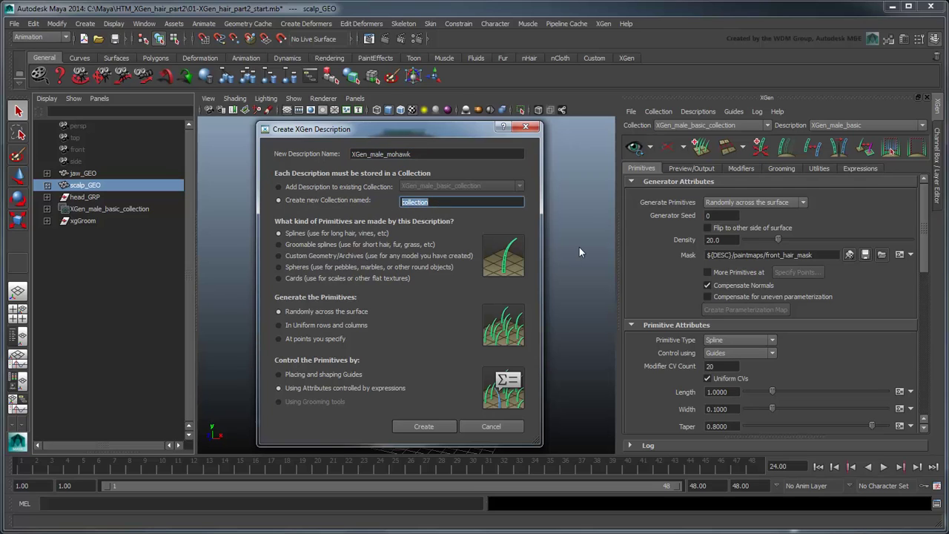
text(XGen_male_punk_collection)
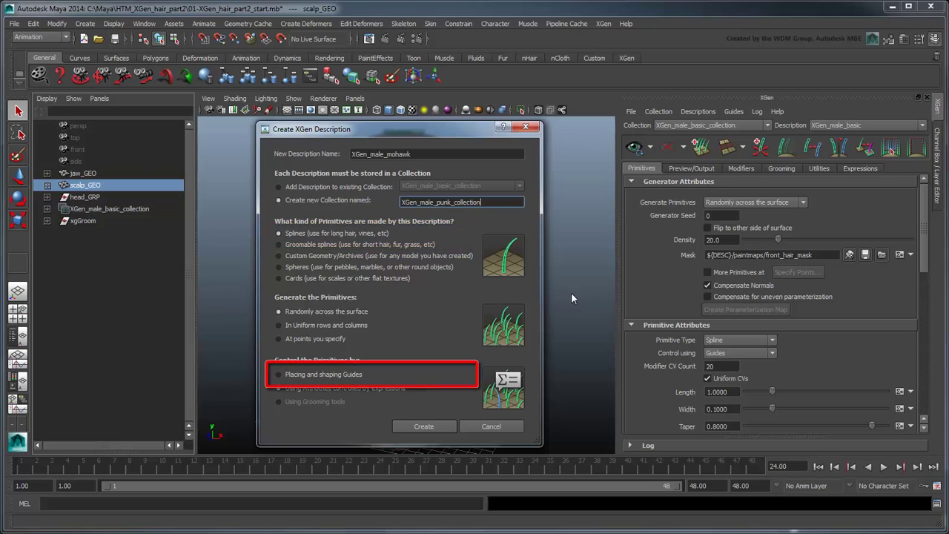
click(353, 374)
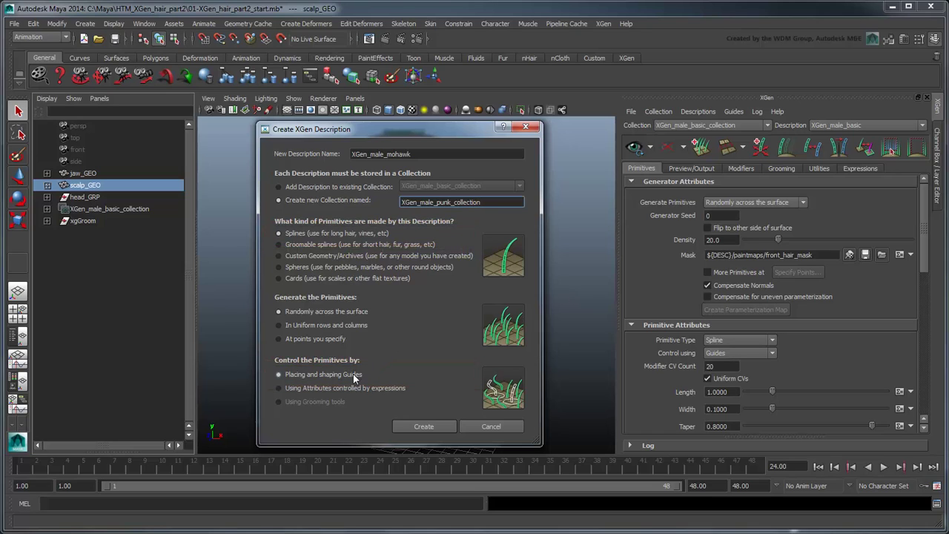
click(422, 428)
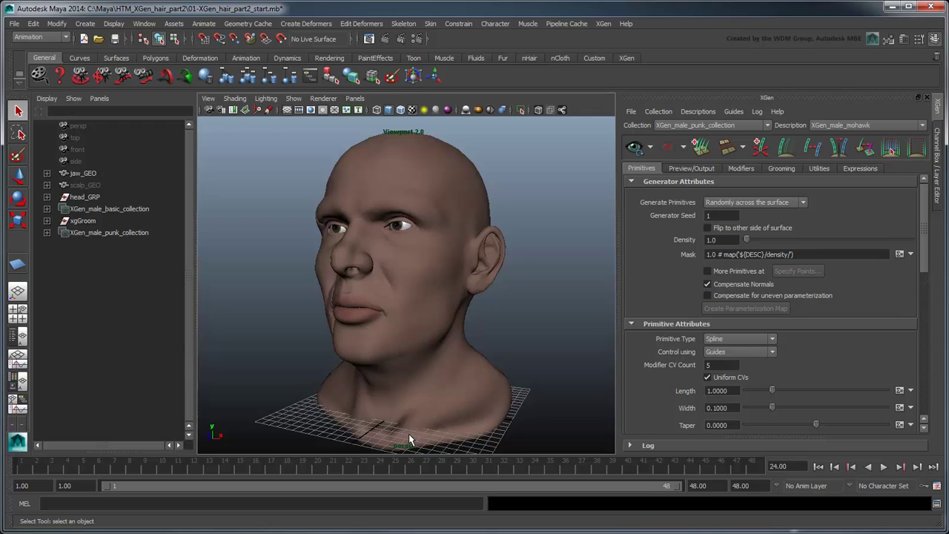
Turn off Interactive Creation for NURBS primitives and create a NURBS plane.
click(86, 24)
mouse_move(92, 41)
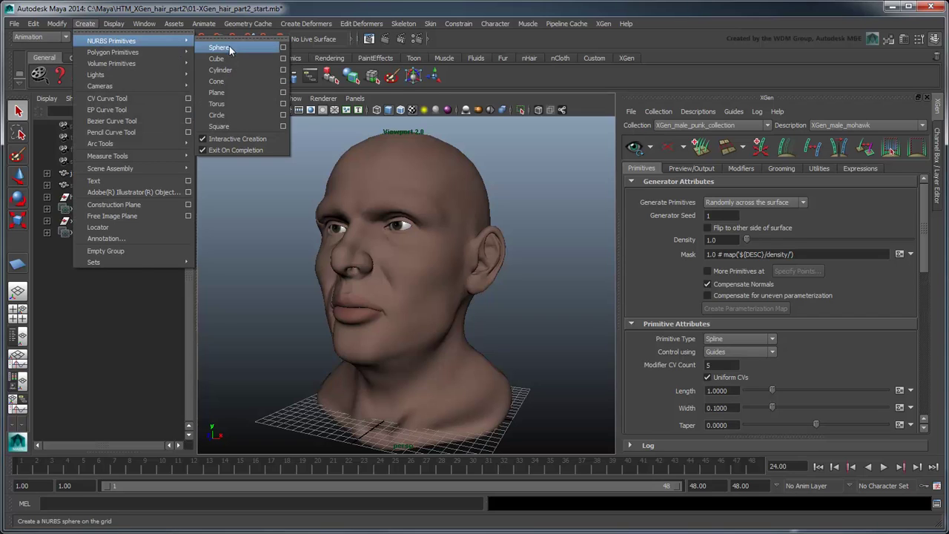
click(278, 146)
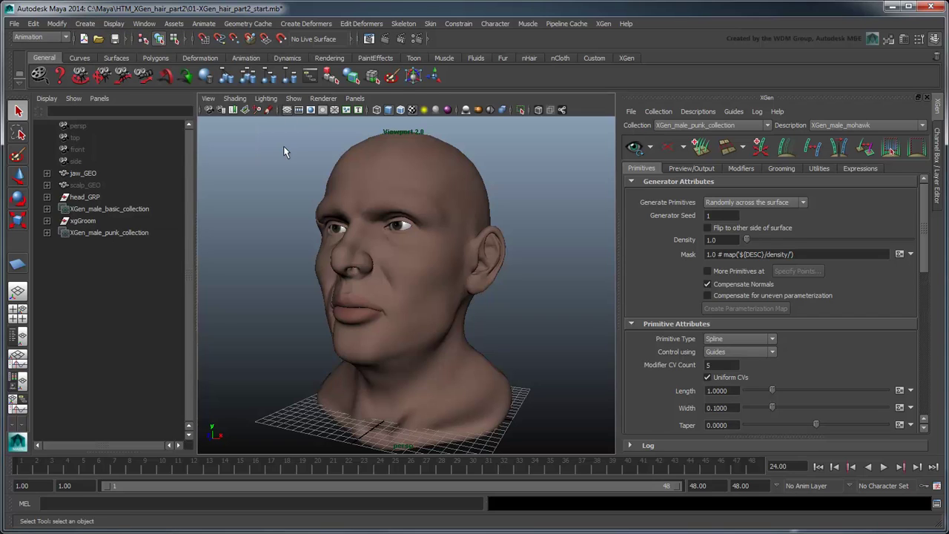
click(96, 26)
mouse_move(110, 41)
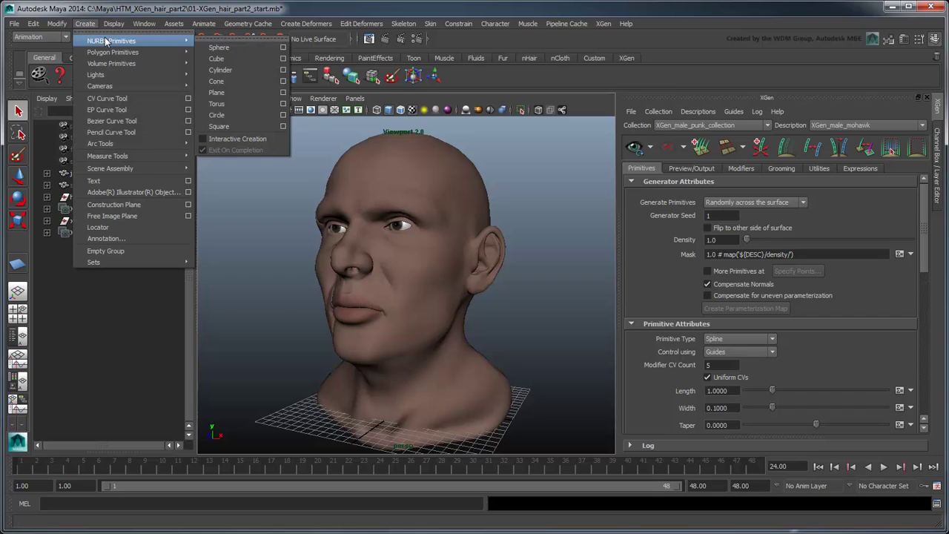
click(243, 90)
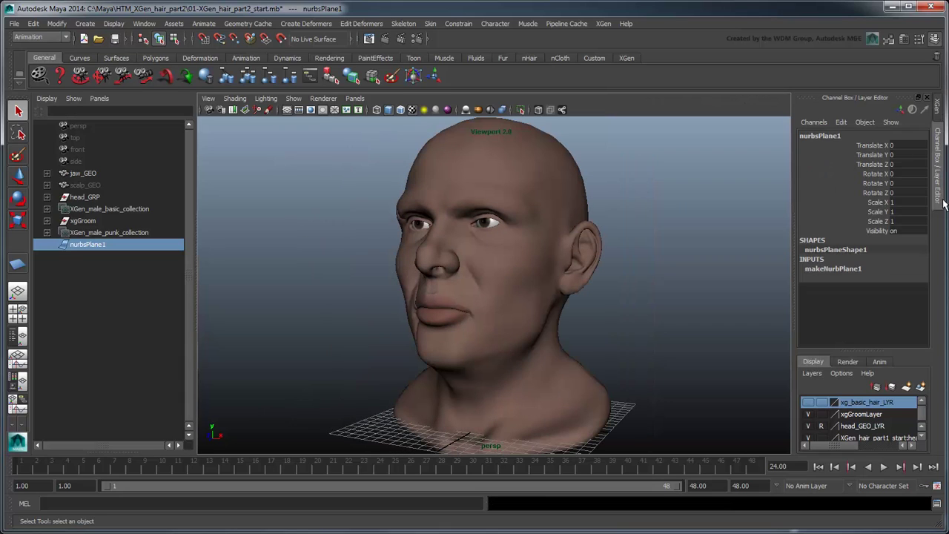
Set the NURBS plane's Rotate Y to -90 and Rotate Z to 90.
click(940, 199)
double_click(901, 183)
text(-90)
key(Tab)
text(90)
key(Return)
Move the plane up to a Translate Y of about 34.3 and scale it uniformly to about 18.3.
key(w)
scroll(616, 312, down, 3)
drag(491, 365, 491, 159)
key(r)
drag(491, 197, 494, 259)
drag(488, 197, 522, 214)
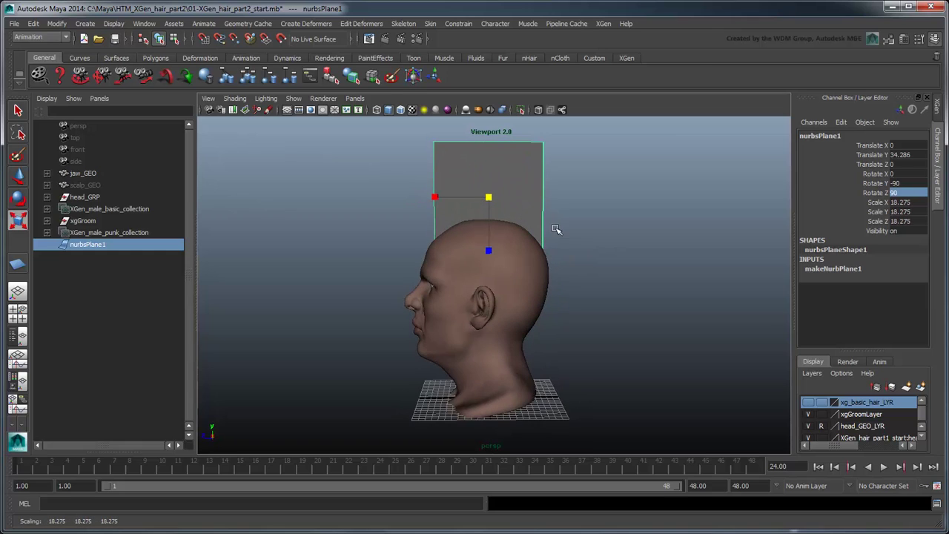
Set the plane's Patches U to 5.
click(834, 269)
click(900, 297)
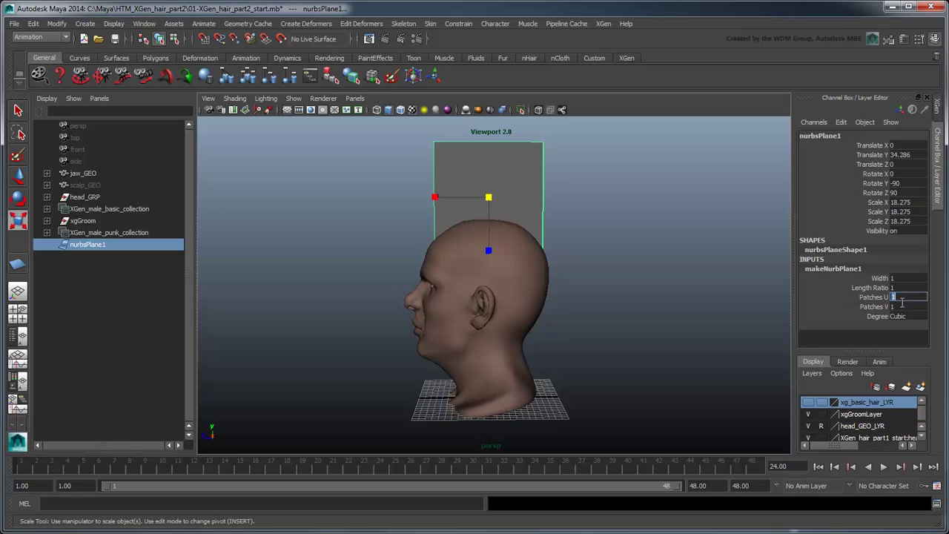
text(5)
key(Return)
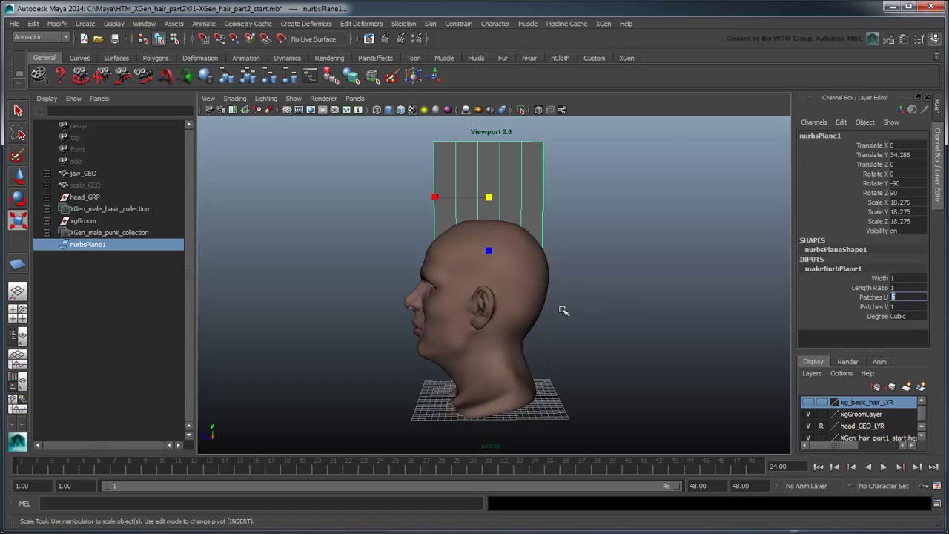
Show the plane's control vertices in wireframe and raise the two middle ones on its lower edge to the crown of the head.
right_click(525, 190)
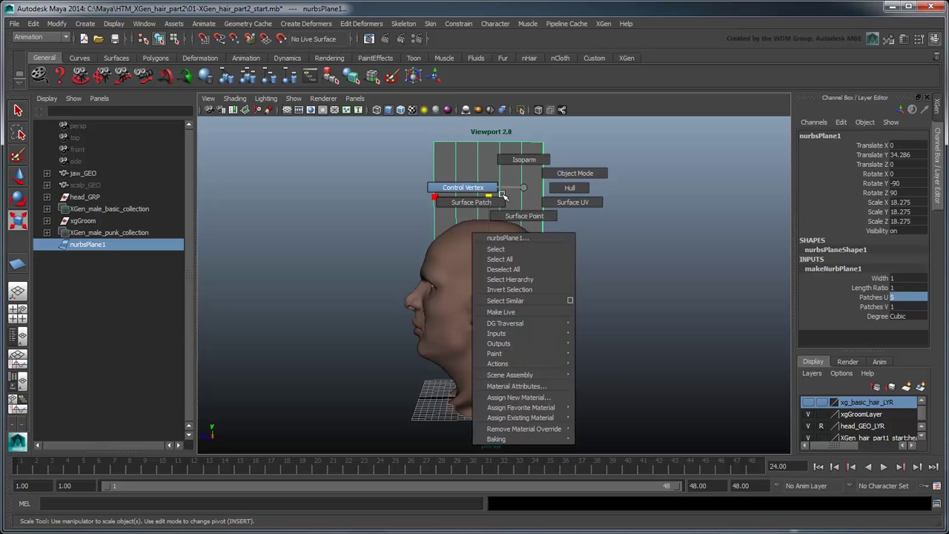
click(505, 195)
key(4)
scroll(509, 275, up, 4)
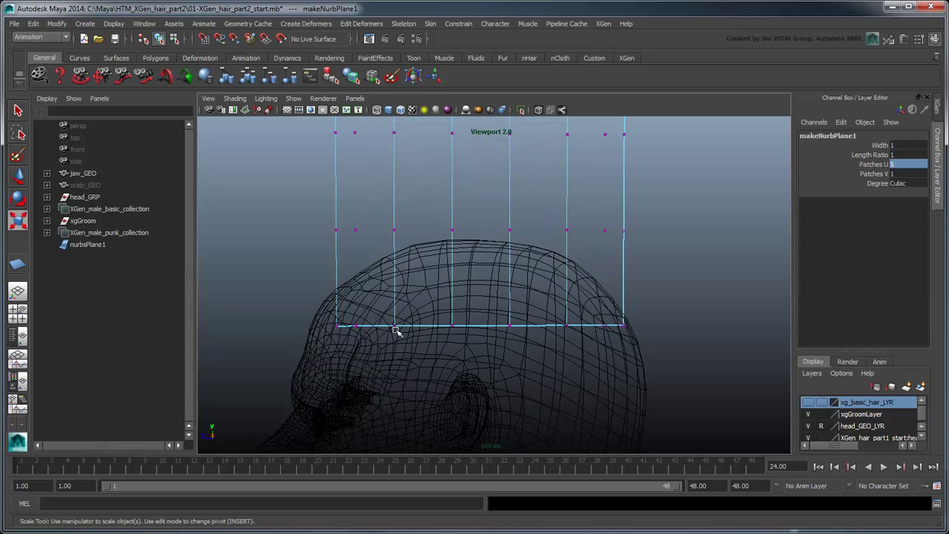
drag(443, 315, 540, 341)
key(w)
drag(484, 292, 485, 204)
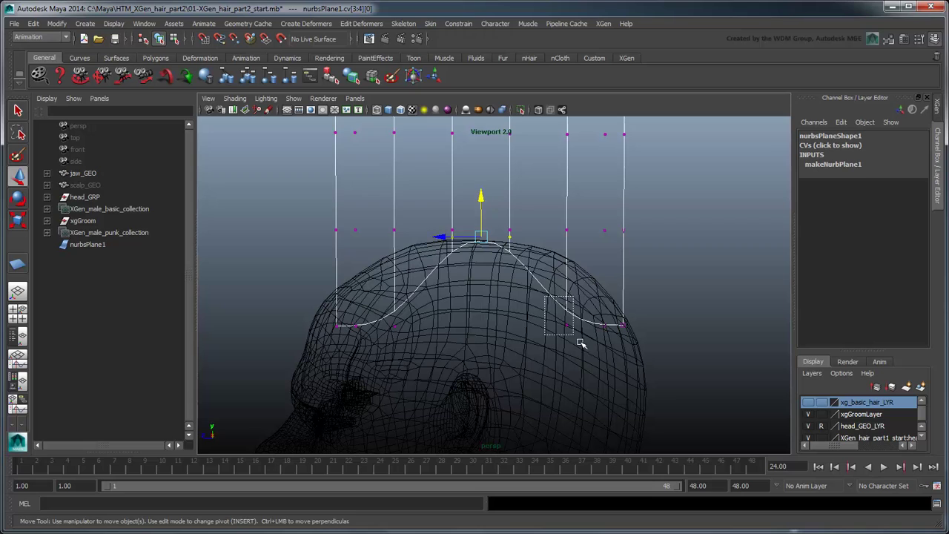
Raise the next pairs of lower-edge control vertices outward from the middle so the edge follows the scalp's curve.
drag(582, 339, 374, 308)
drag(488, 292, 485, 216)
click(346, 320)
shift+drag(561, 314, 619, 348)
drag(483, 292, 483, 256)
drag(341, 271, 362, 246)
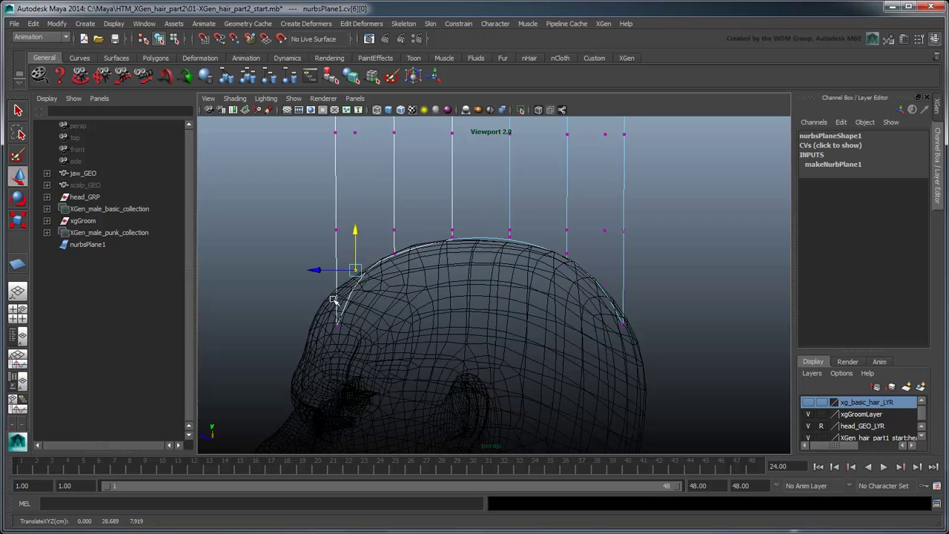
Raise the front and back corner control vertices of the plane's lower edge onto the scalp.
drag(327, 308, 349, 337)
drag(338, 291, 341, 261)
drag(608, 315, 643, 339)
drag(626, 293, 634, 285)
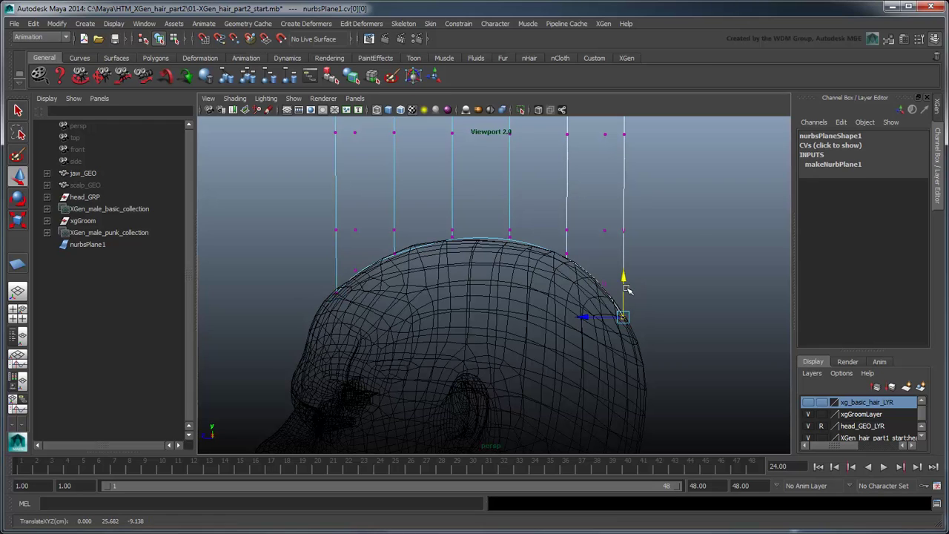
click(683, 310)
Restore shaded display and switch the NURBS plane back to Object Mode.
key(5)
scroll(602, 331, down, 3)
alt+middle_drag(593, 342, 589, 329)
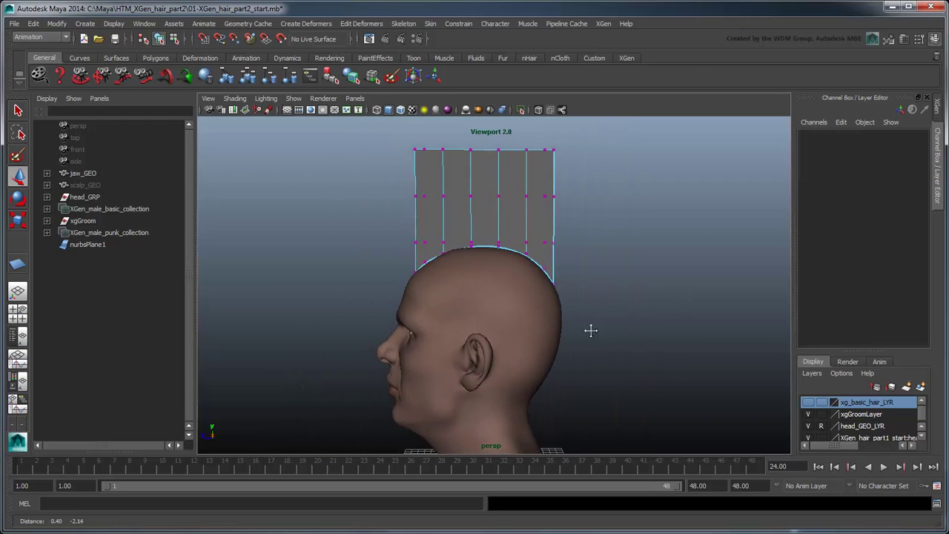
right_drag(546, 240, 585, 226)
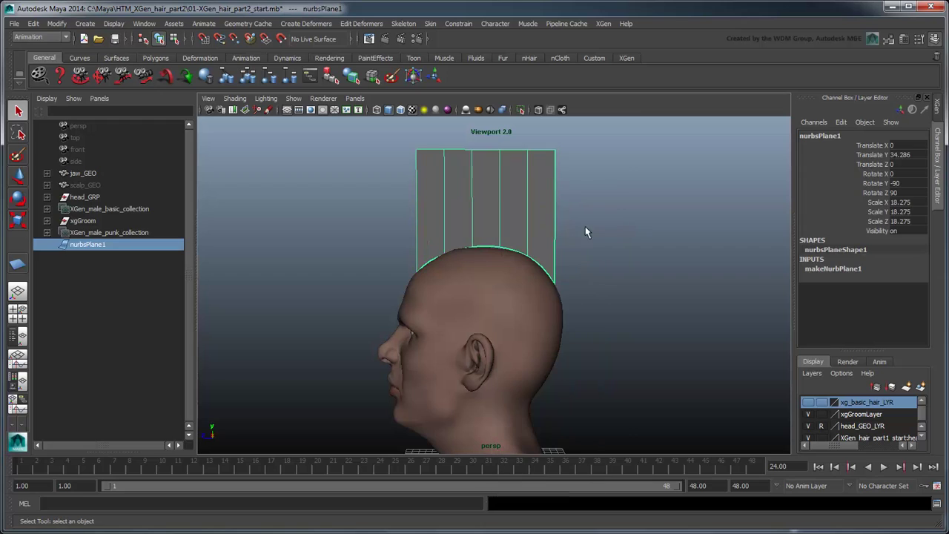
Convert the NURBS plane to XGen guides with the Guides To Surface utility and clear the selection.
click(937, 110)
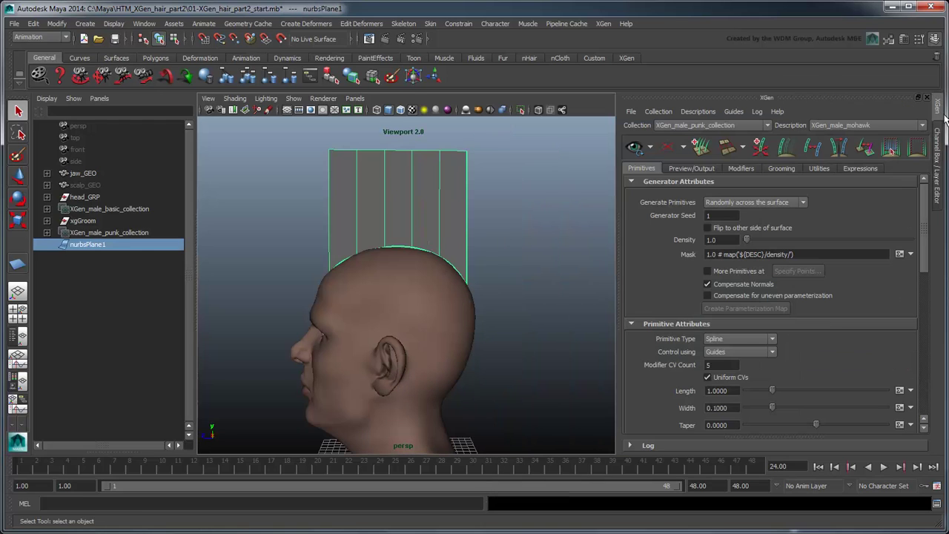
click(814, 171)
click(648, 208)
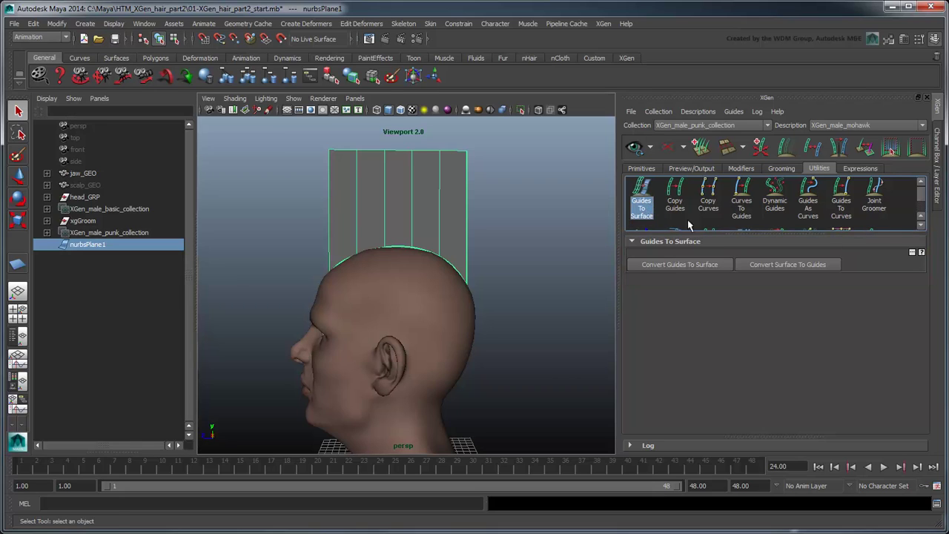
click(776, 265)
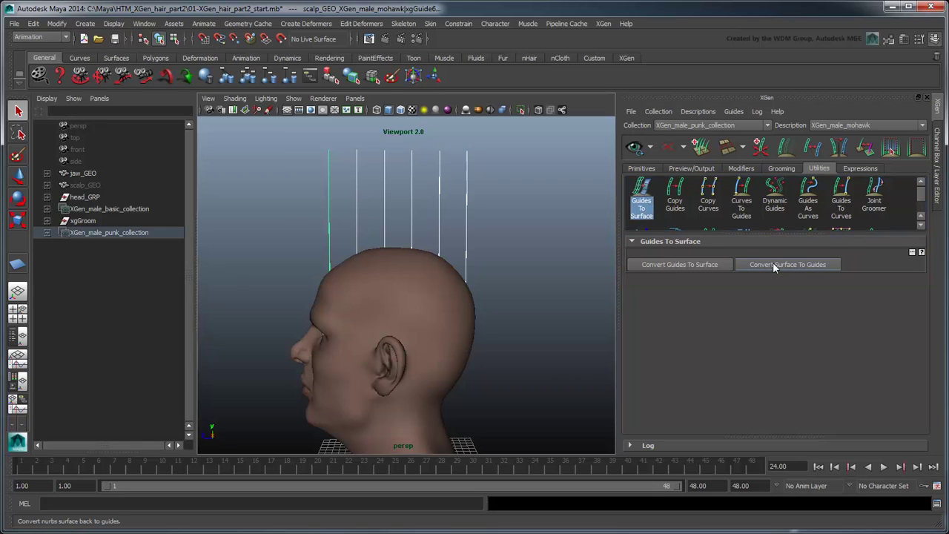
click(525, 342)
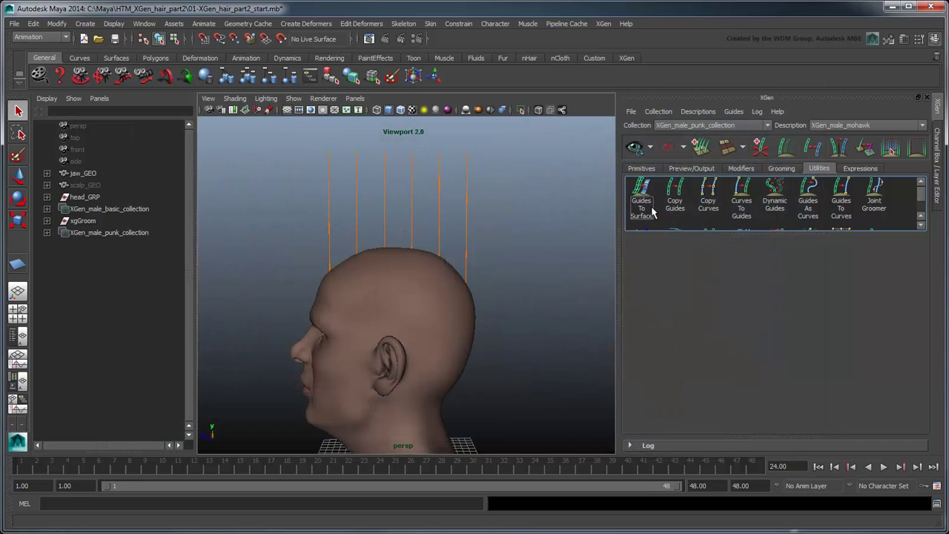
Create curves from all the mohawk guides with the Guides To Curves utility, using Hide and Lock Length.
click(841, 205)
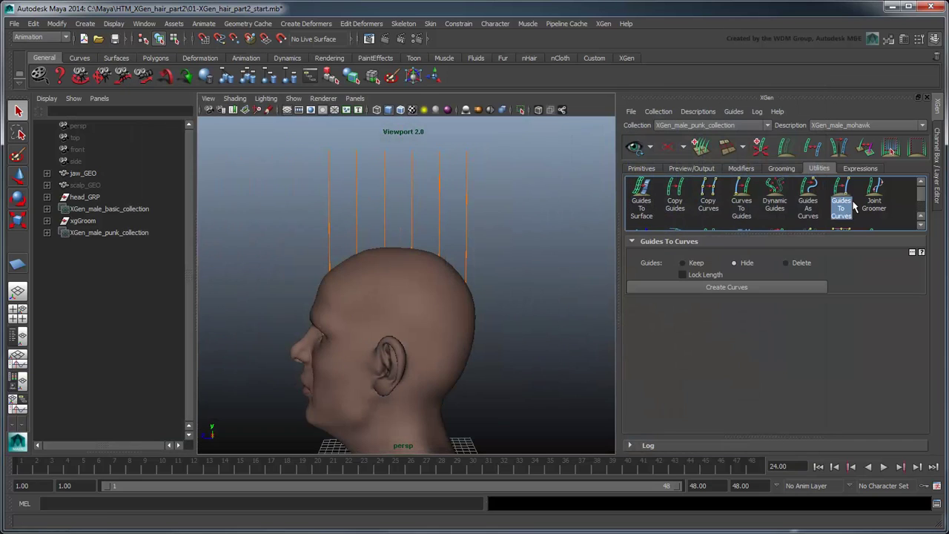
drag(524, 198, 315, 200)
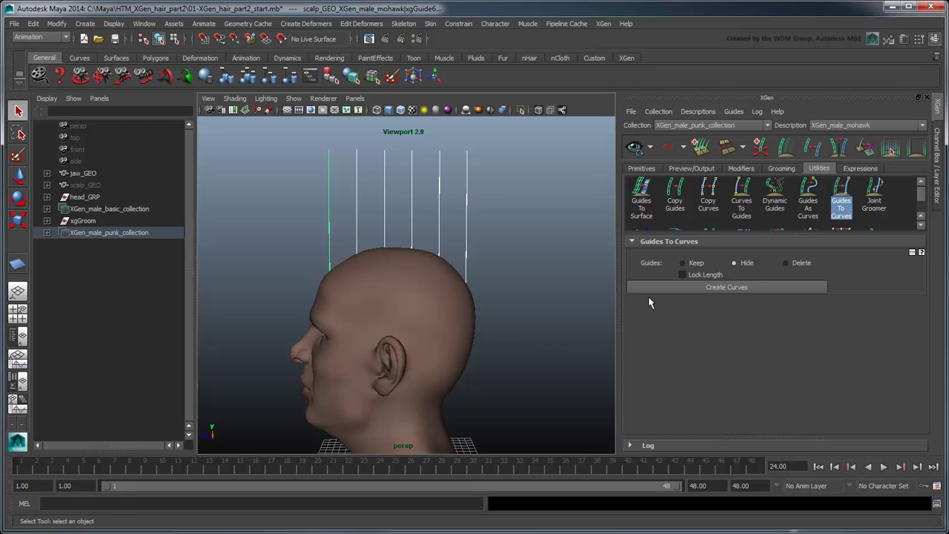
click(705, 287)
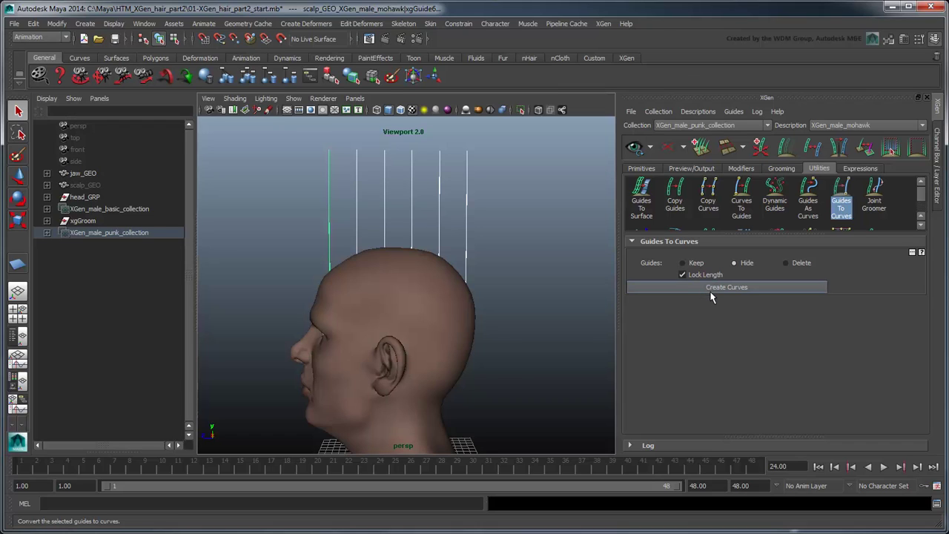
Clear the selection and expand xgGroom and XGen_male_punk_collection in the Outliner to examine the generated curves and the original guides.
click(566, 330)
click(46, 232)
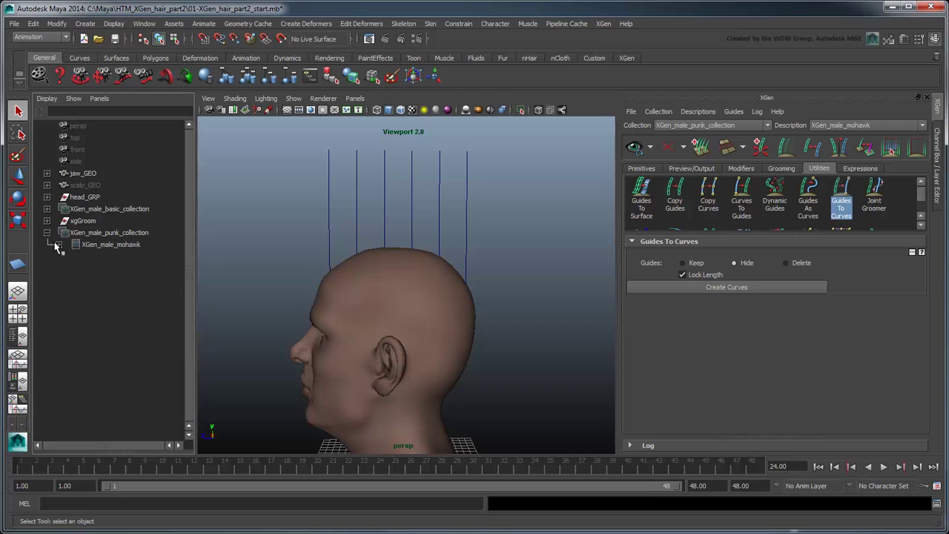
click(58, 244)
click(71, 256)
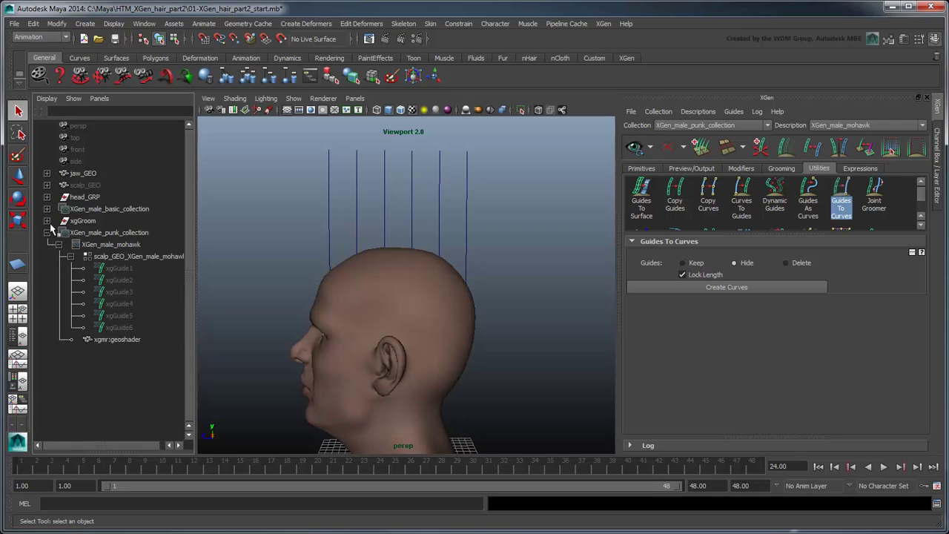
click(47, 221)
click(58, 244)
mouse_move(197, 305)
mouse_down()
mouse_move(285, 308)
mouse_move(204, 298)
mouse_up()
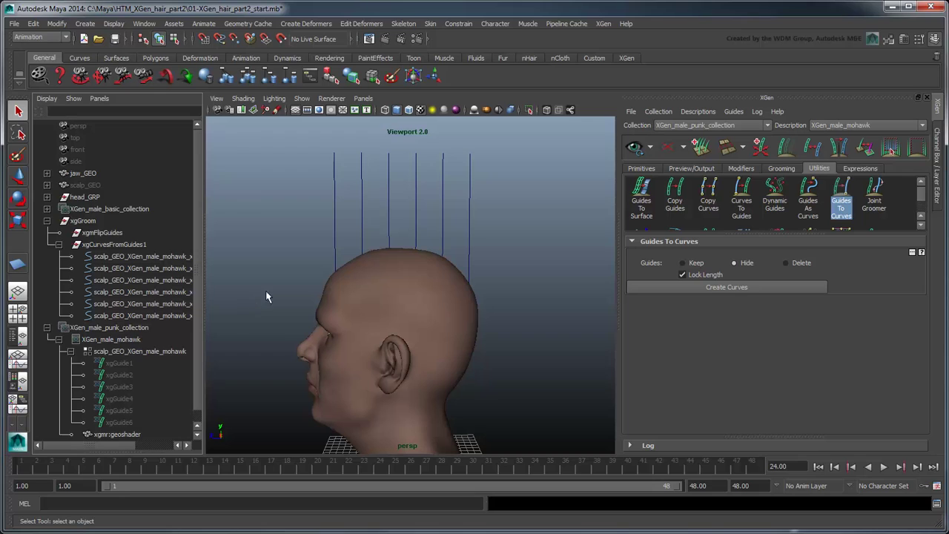
Move the tip edit point of the rearmost mohawk curve backward and down so the curve arches behind the head.
right_drag(475, 206, 479, 226)
click(470, 154)
key(w)
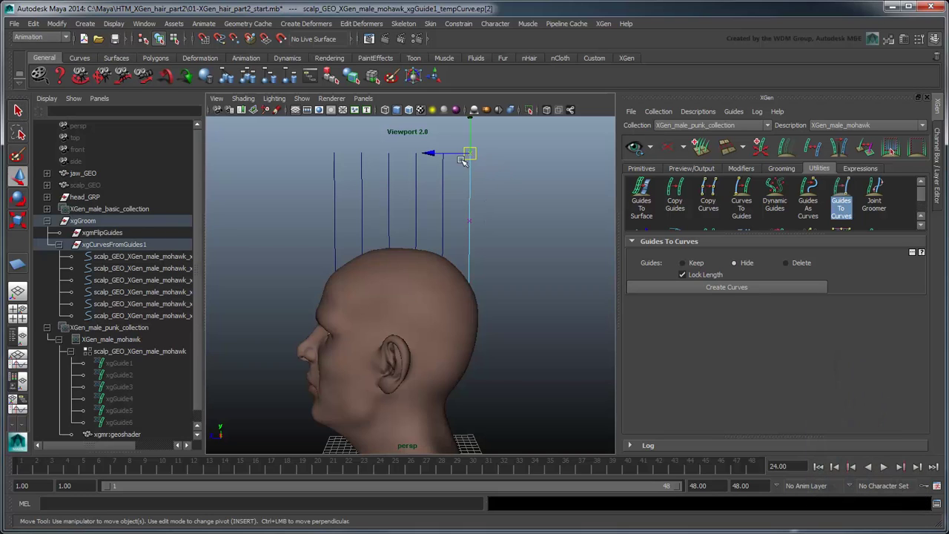
drag(462, 159, 567, 194)
drag(565, 157, 594, 203)
drag(519, 247, 547, 246)
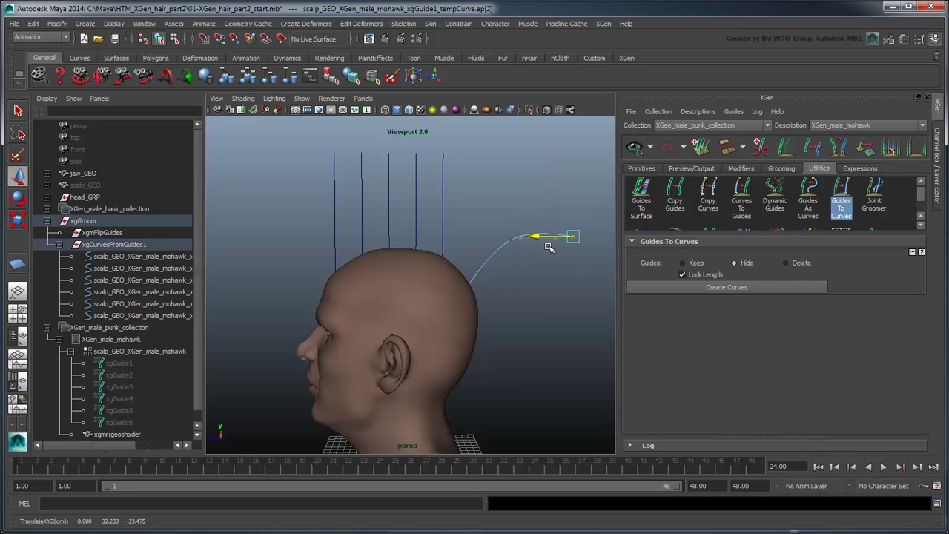
Move the tip edit points of the two front mohawk curves forward and slightly down to fan them over the forehead.
click(333, 153)
drag(328, 152, 166, 164)
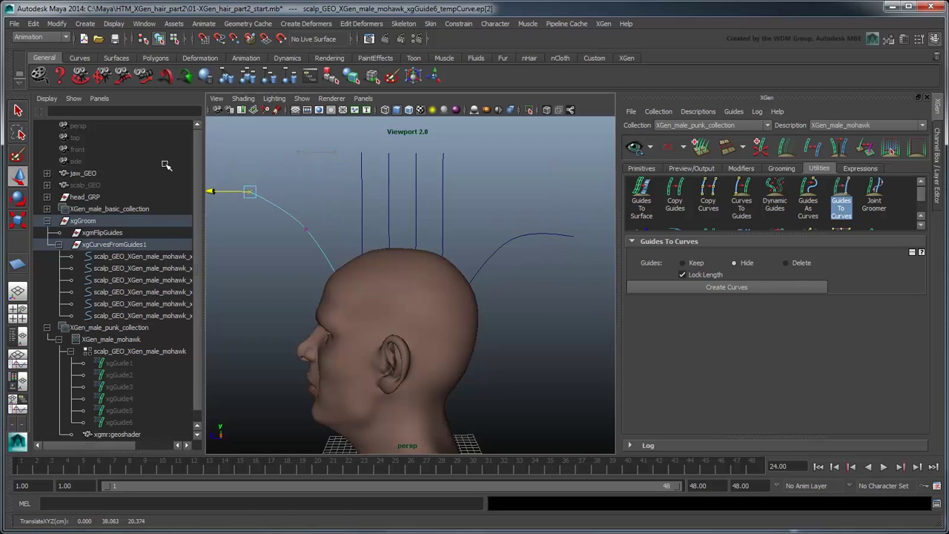
click(361, 153)
drag(362, 154, 321, 164)
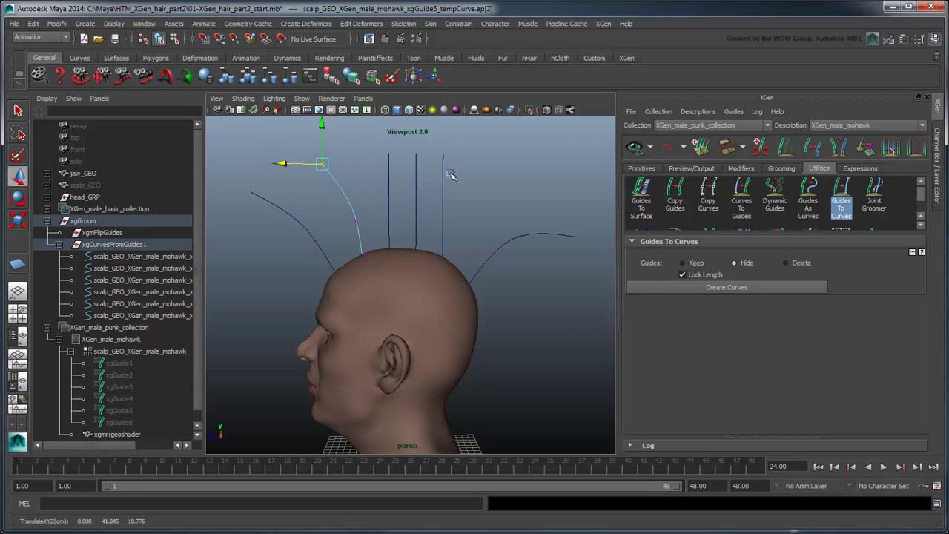
Move the tip edit points of the second and third curves from the back backward and slightly down to complete the fan.
click(444, 153)
drag(443, 153, 499, 177)
click(430, 165)
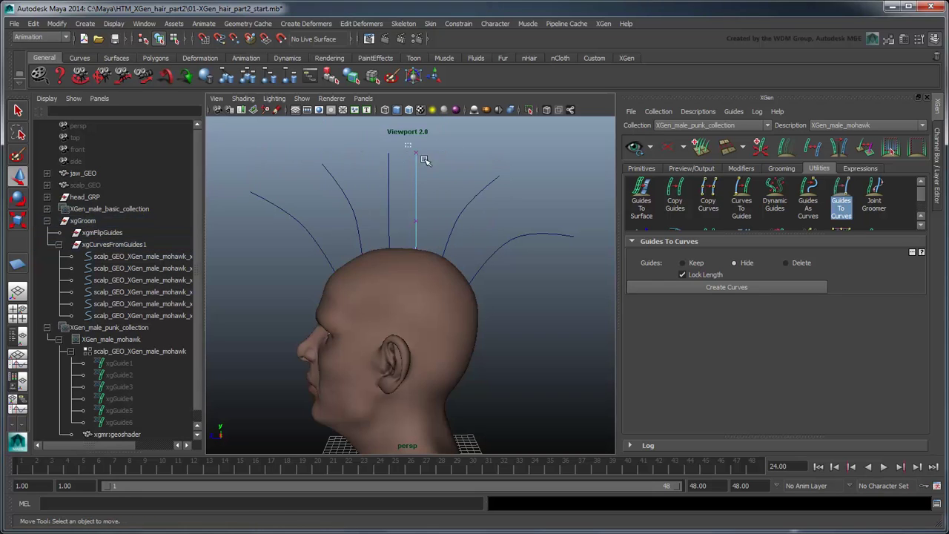
click(416, 153)
drag(416, 154, 451, 163)
click(454, 165)
Convert all six mohawk curves back to guides with Curves To Guides, using Base Proximity and Delete Curves, and clear the selection.
drag(225, 148, 553, 248)
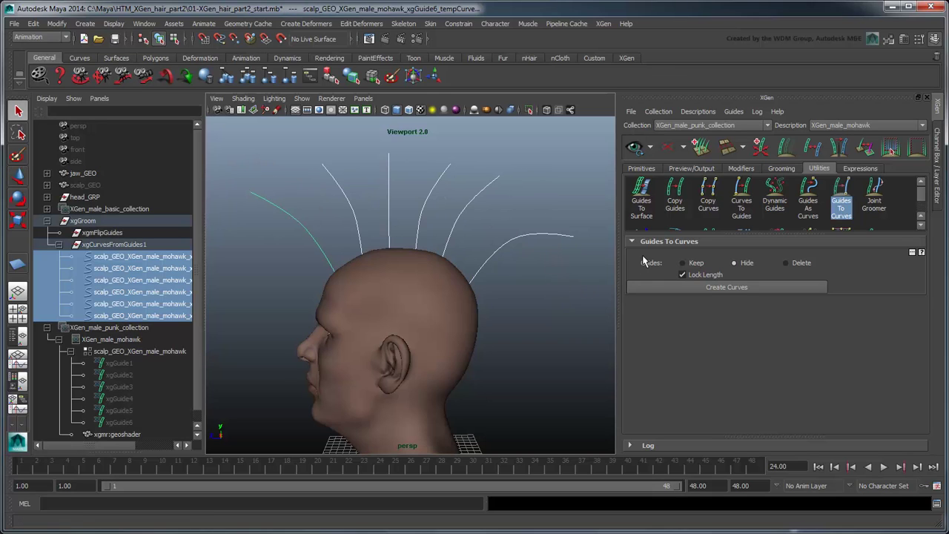
click(841, 199)
click(743, 202)
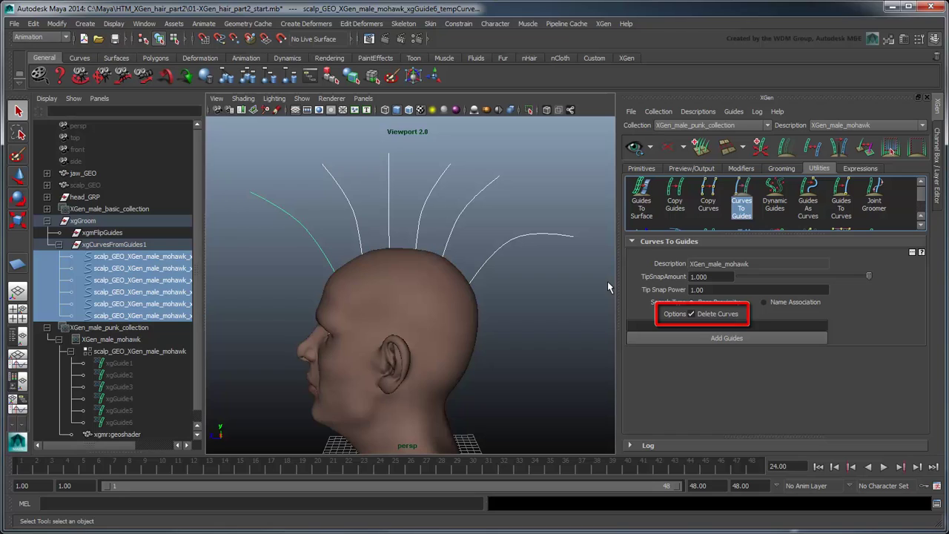
click(684, 338)
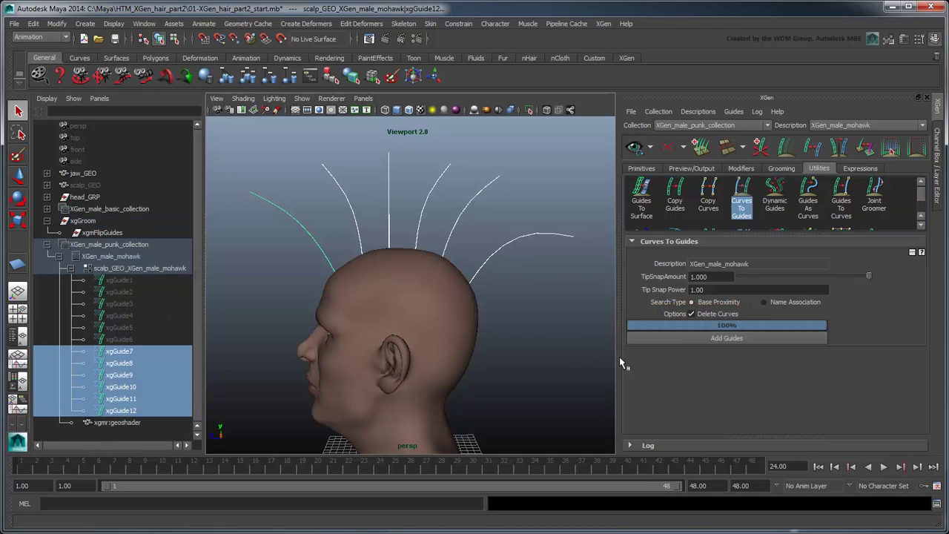
click(569, 371)
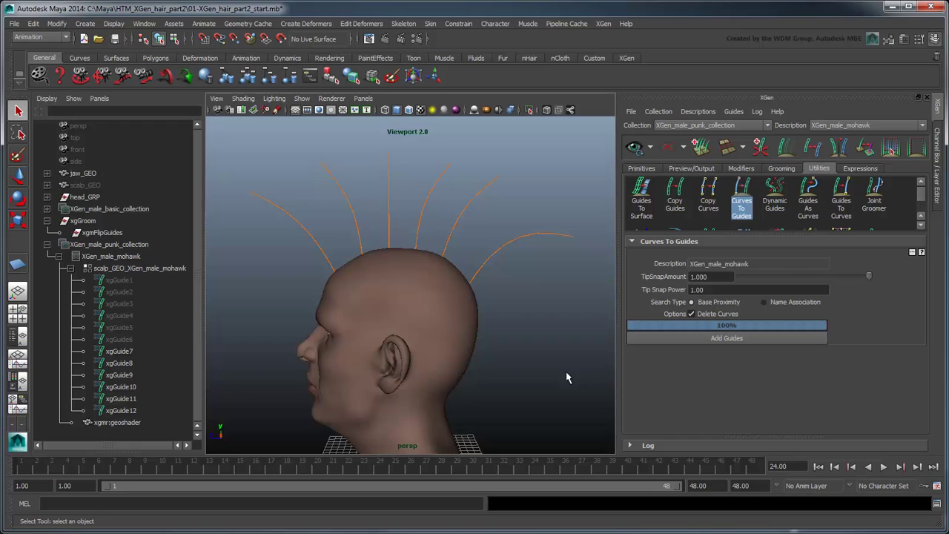
Delete the original hidden guides xgGuide1 to xgGuide6 and collapse the expanded Outliner groups.
click(135, 339)
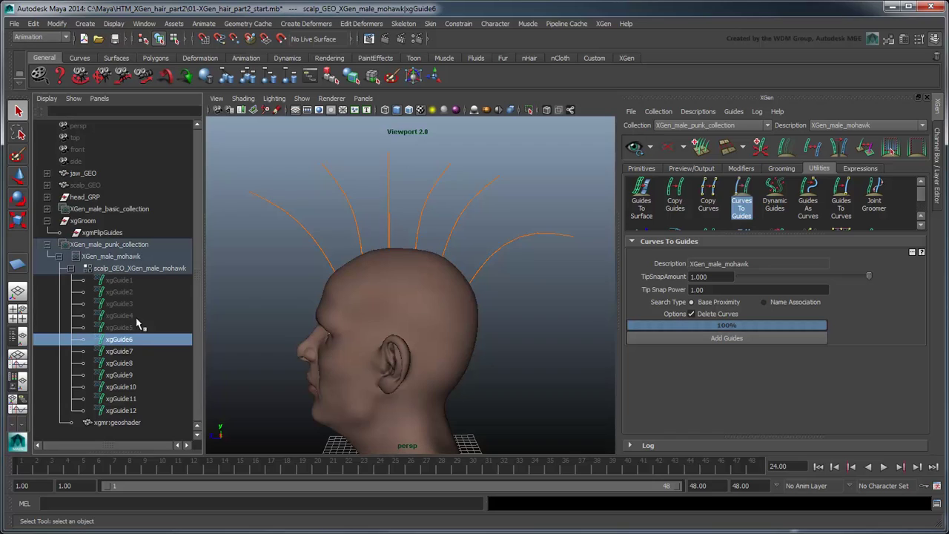
shift+click(137, 280)
key(Delete)
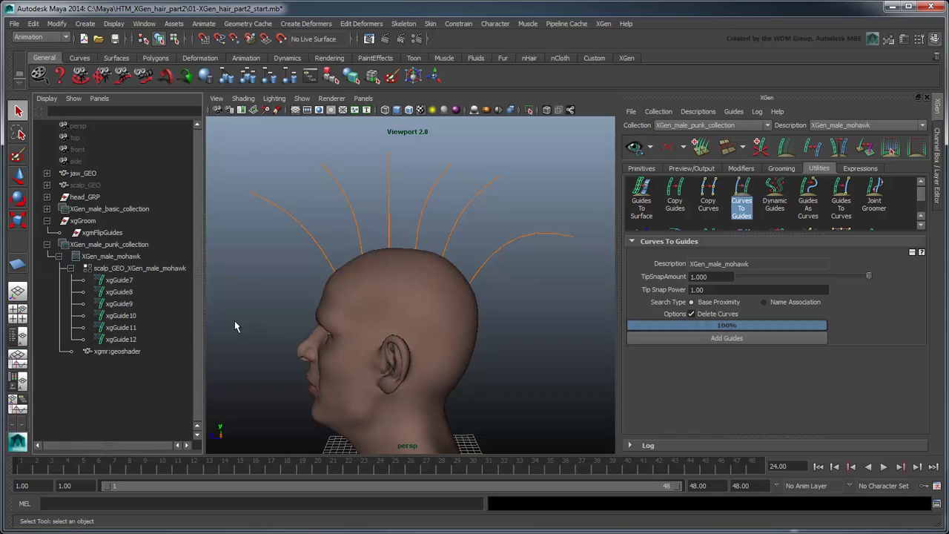
click(46, 244)
click(47, 220)
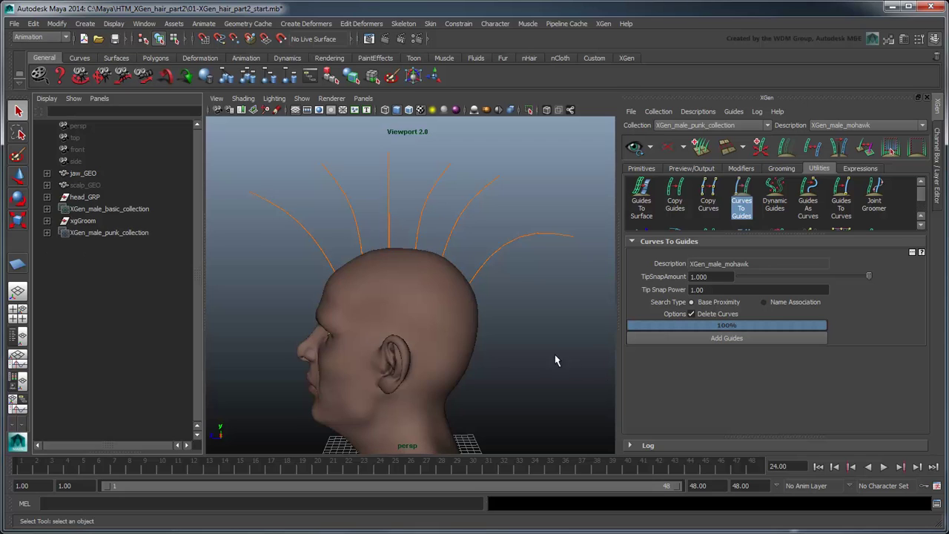
Preview the mohawk hair and set its primitive Density to 30.
click(634, 147)
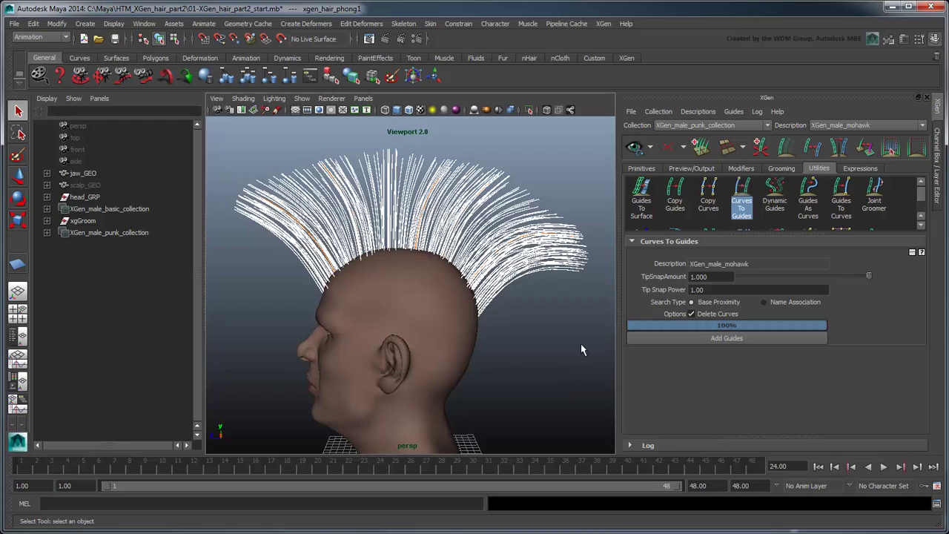
click(642, 170)
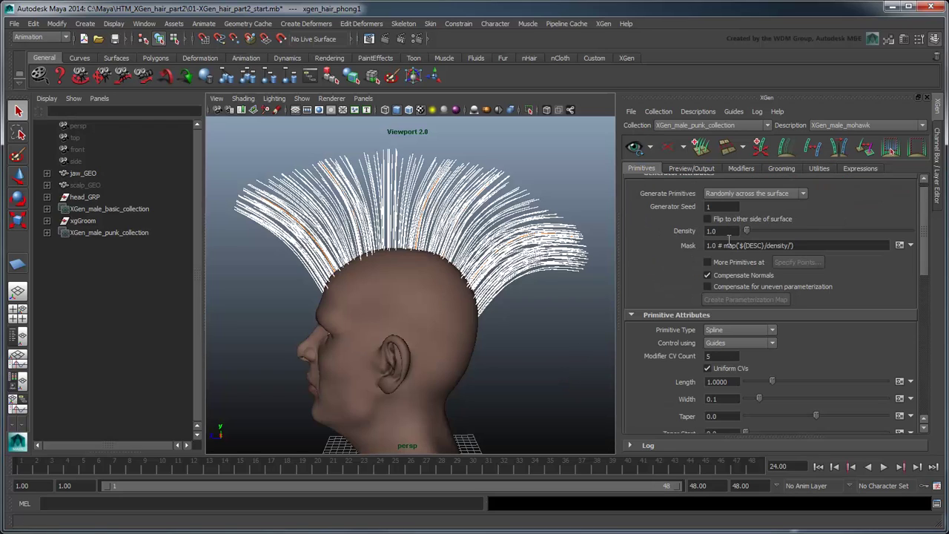
double_click(723, 231)
text(30)
key(Return)
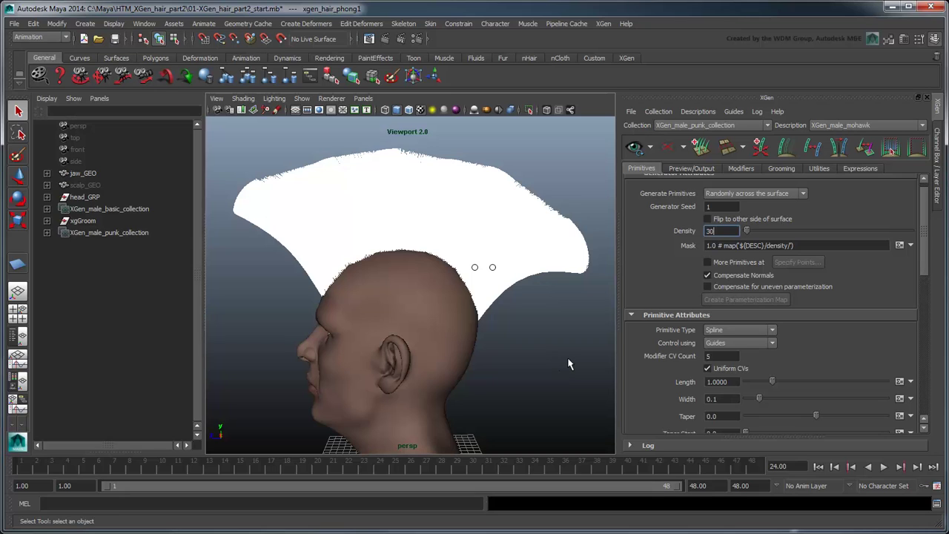
Set the mohawk spline attributes to Taper 0.8, Taper Start 0.3 and Width 0.08.
drag(927, 263, 930, 310)
double_click(717, 272)
text(0.8)
key(Return)
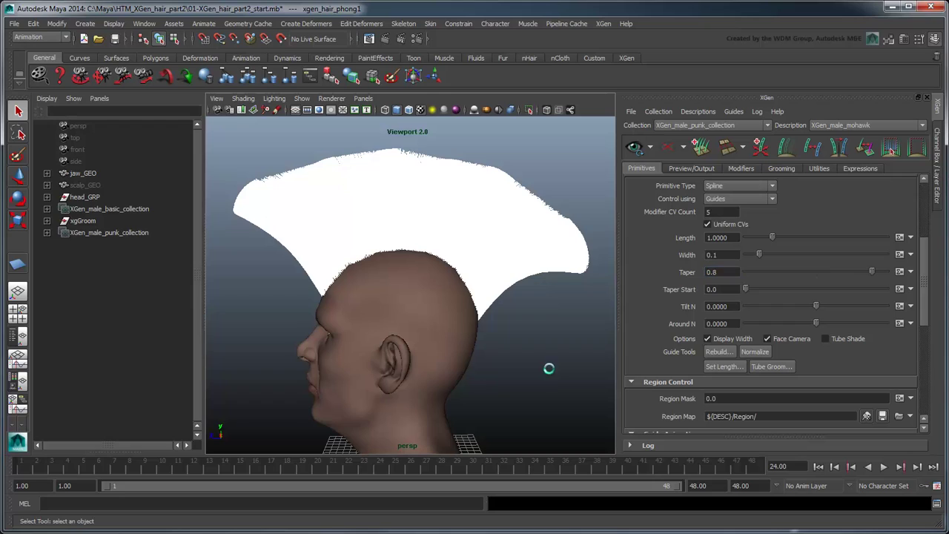
double_click(717, 290)
text(0.3)
key(Return)
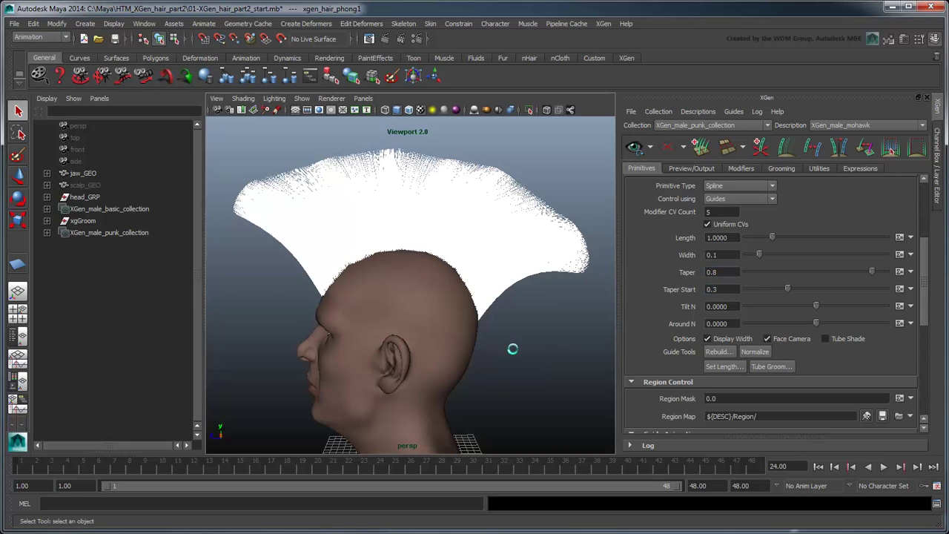
double_click(717, 254)
text(0.08)
key(Return)
Switch the viewport renderer to Default Quality Rendering.
click(326, 100)
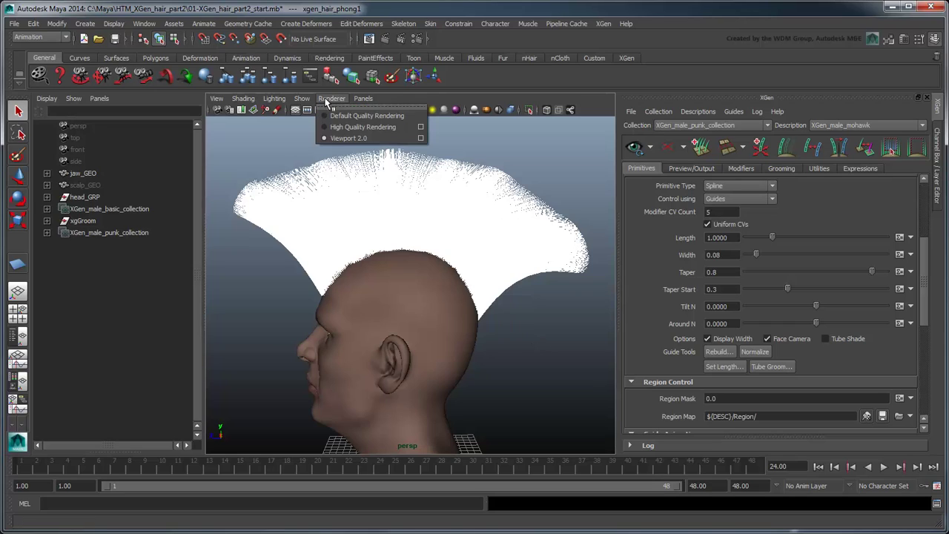
click(345, 116)
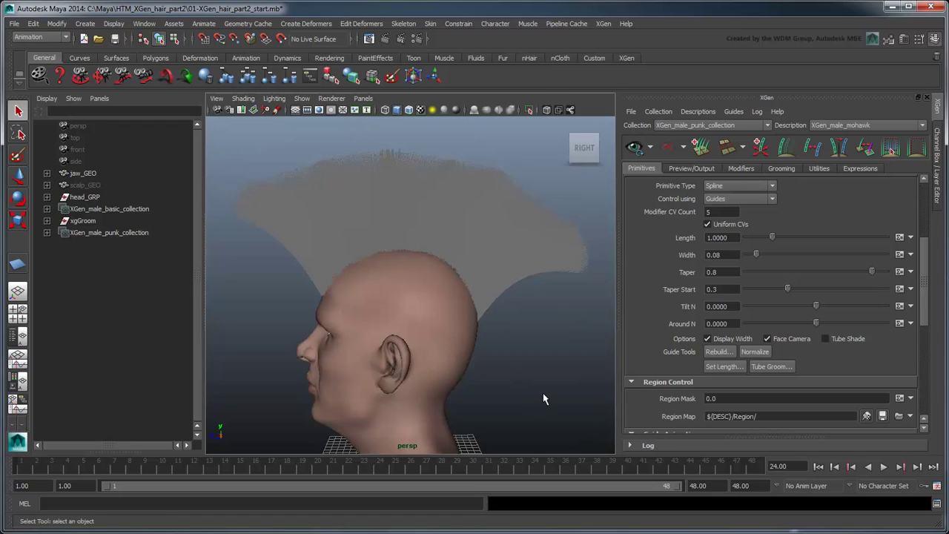
mouse_move(433, 406)
alt+mouse_down()
mouse_move(540, 398)
mouse_move(331, 402)
mouse_move(388, 396)
mouse_move(442, 406)
mouse_move(431, 400)
alt+mouse_up()
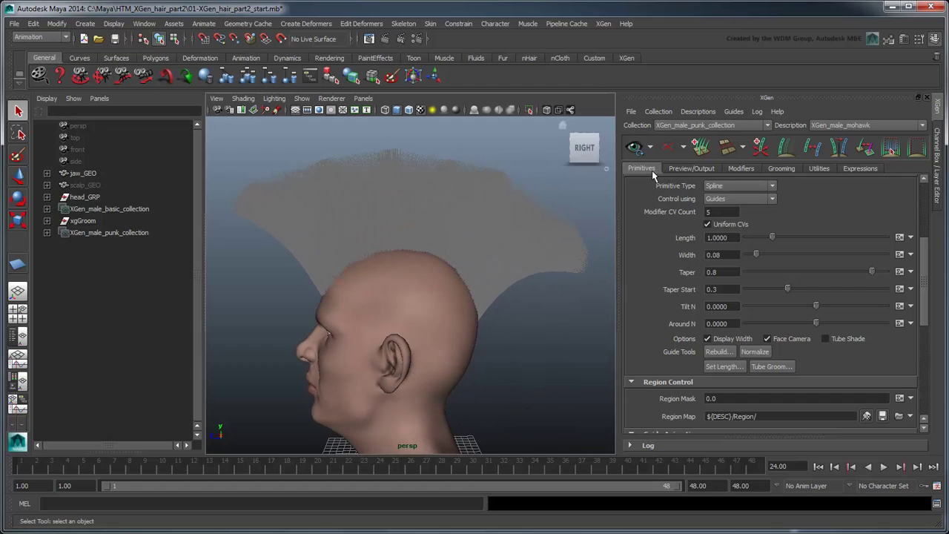
Clear the hair preview and add a Clumping modifier to the mohawk description.
click(669, 149)
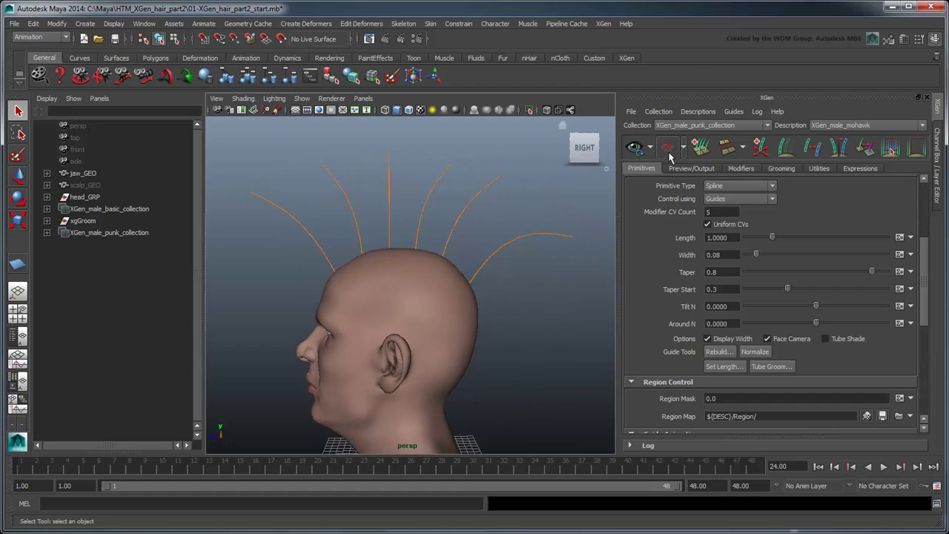
click(742, 169)
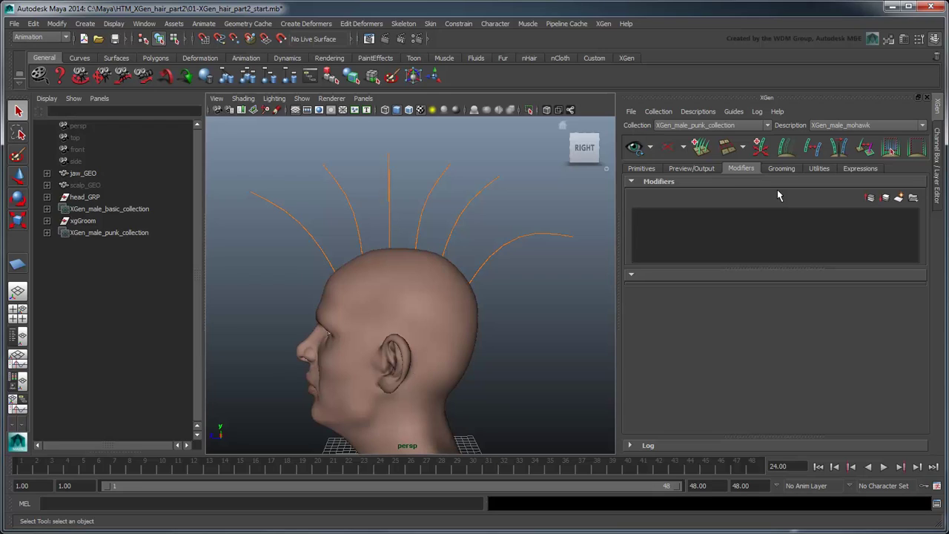
click(899, 199)
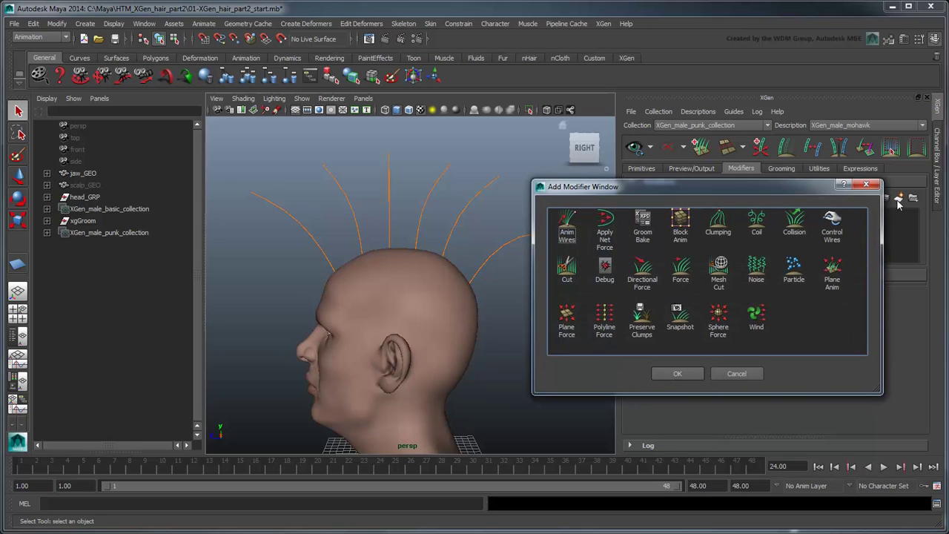
click(725, 224)
click(678, 373)
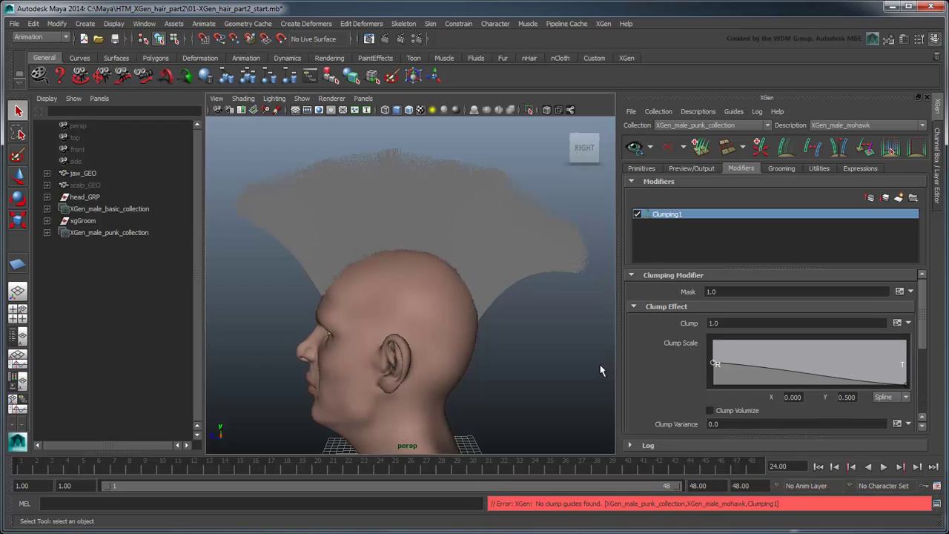
Unhide the scalp_GEO mesh.
click(108, 187)
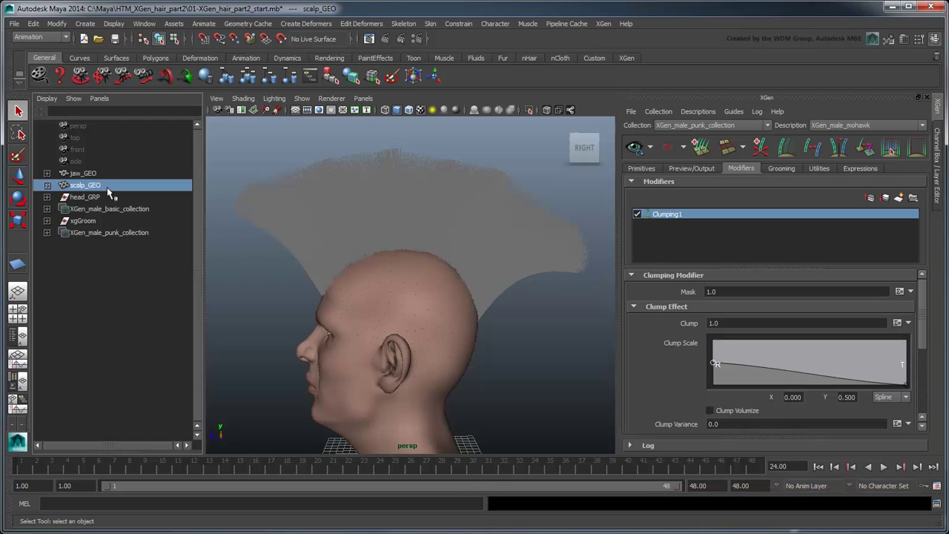
click(122, 25)
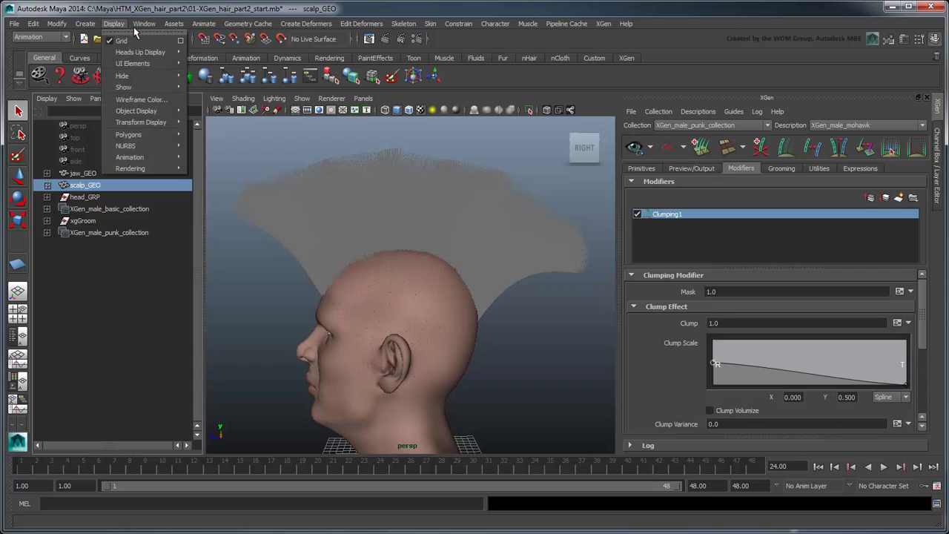
mouse_move(129, 86)
click(219, 89)
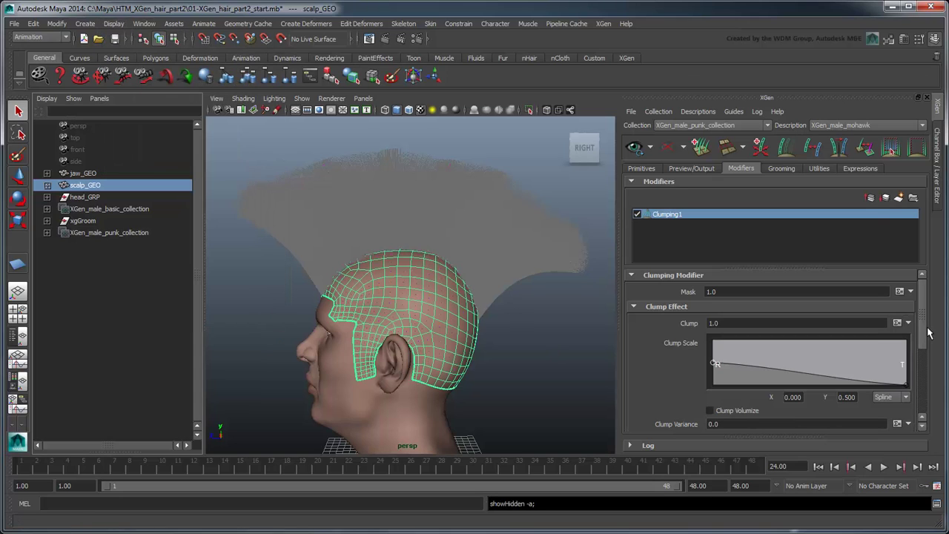
Open the clumping map setup for the Clumping modifier and move its dialog clear of the head.
drag(926, 329, 911, 408)
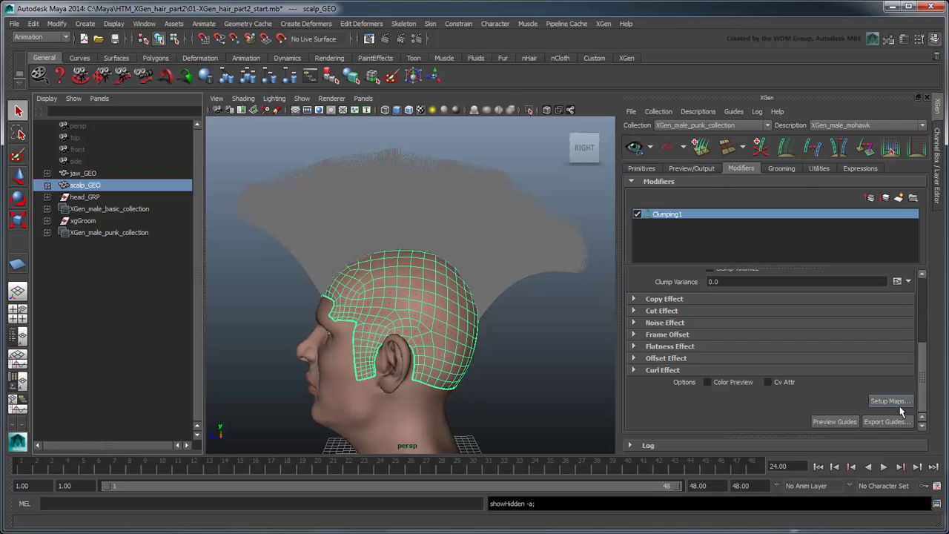
click(898, 404)
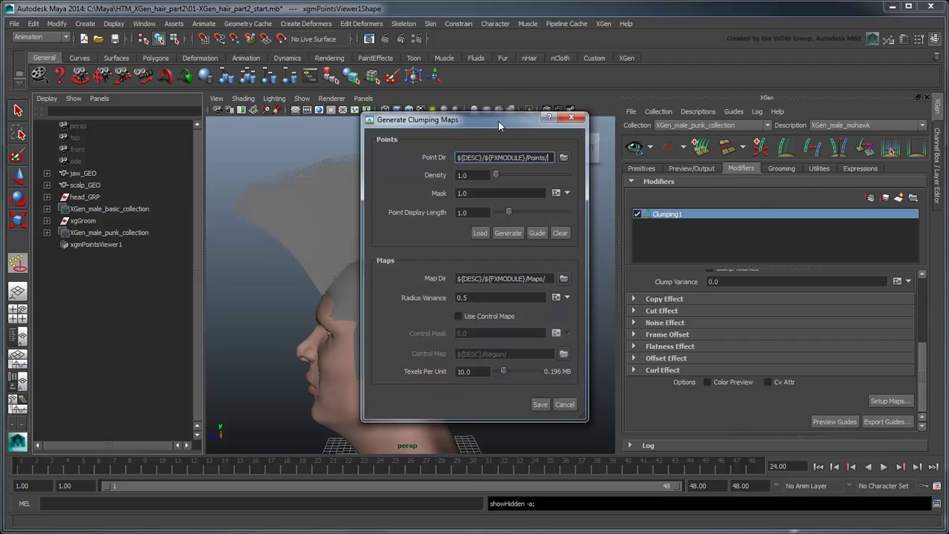
drag(498, 121, 779, 127)
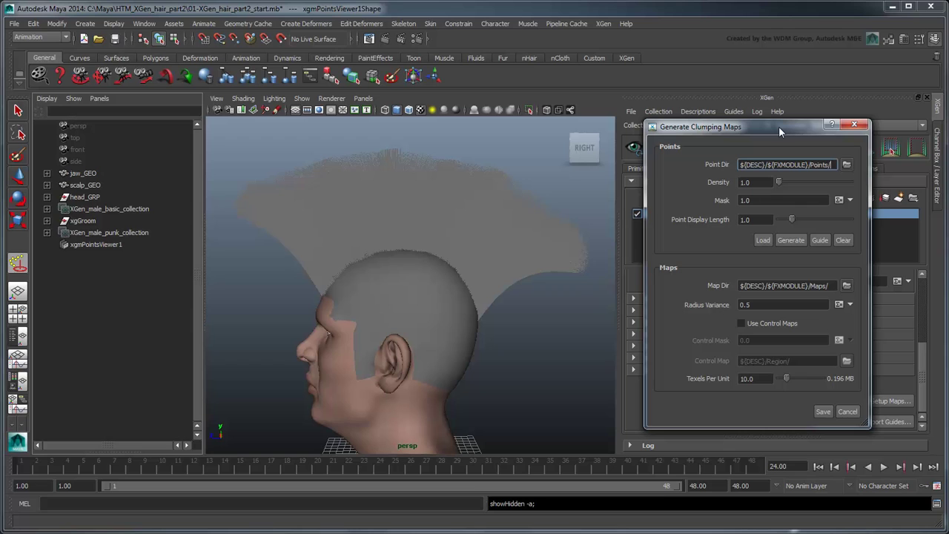
Create clump points on the scalp and save the clumping maps, checking the clumped mohawk from several sides.
alt+right_drag(359, 294, 333, 313)
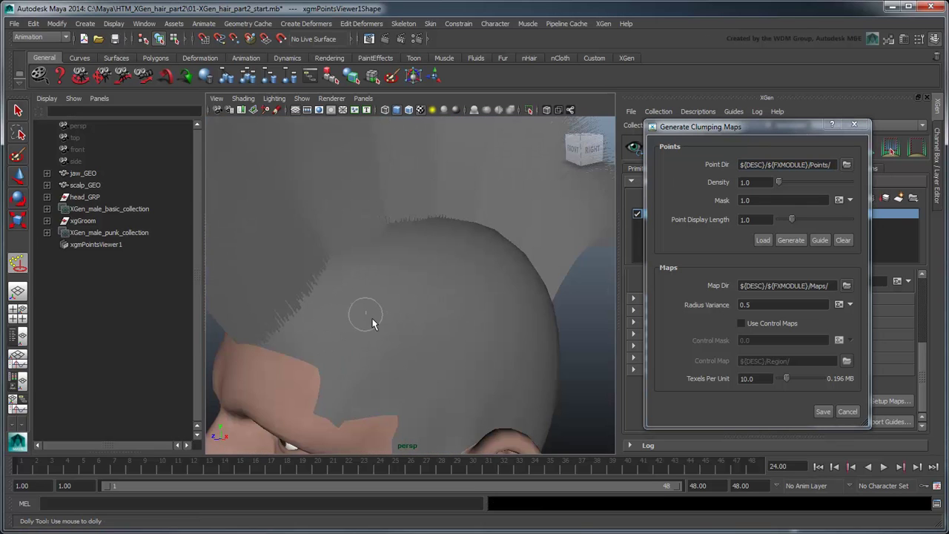
click(290, 332)
mouse_move(502, 259)
alt+mouse_down()
mouse_move(294, 281)
mouse_move(373, 297)
alt+mouse_up()
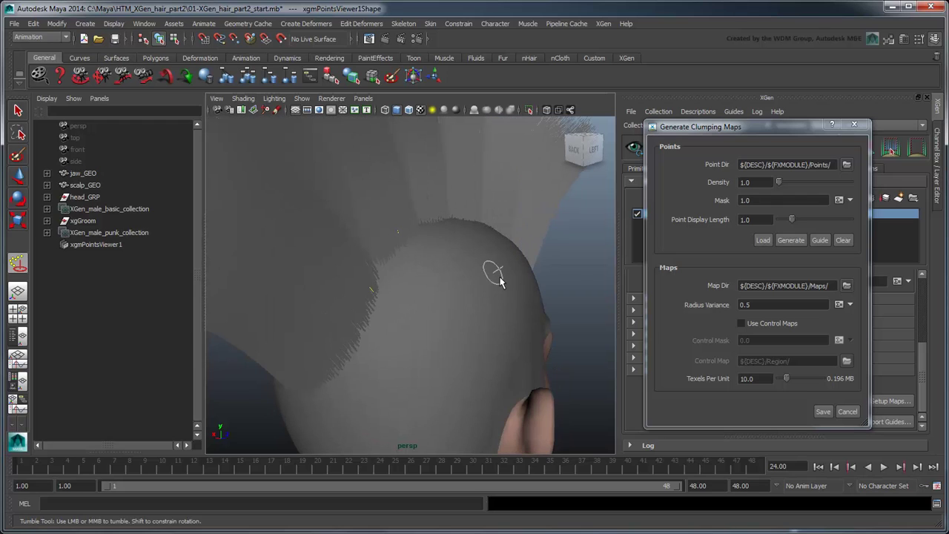
alt+right_drag(491, 272, 516, 235)
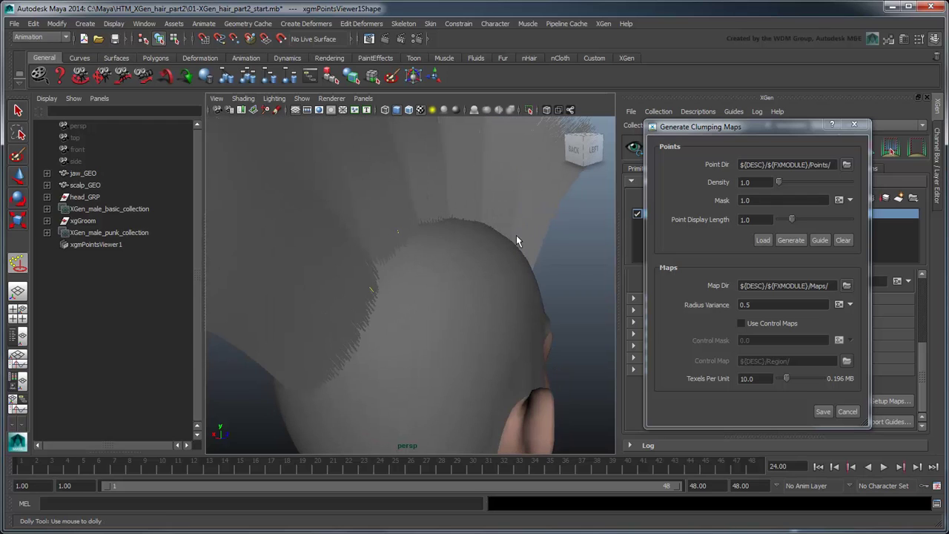
click(818, 410)
scroll(450, 269, down, 8)
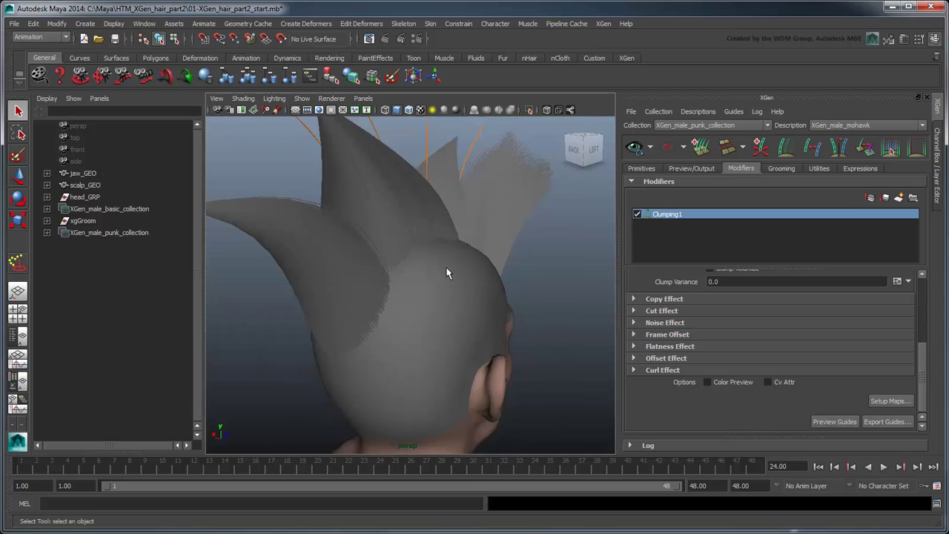
alt+drag(468, 312, 360, 338)
alt+drag(460, 344, 387, 354)
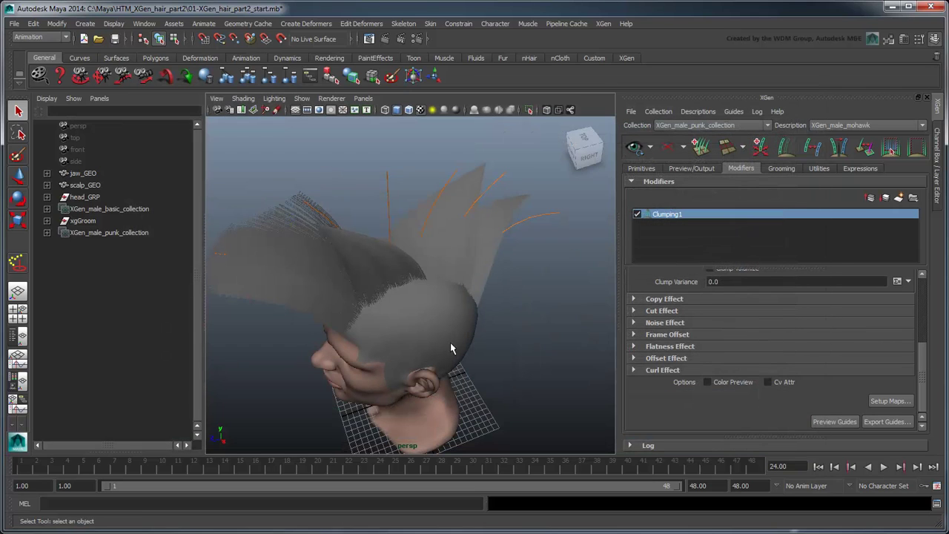
Clear the hair preview, then rebuild the Clumping modifier's maps with the guides as clump points and save them.
click(669, 147)
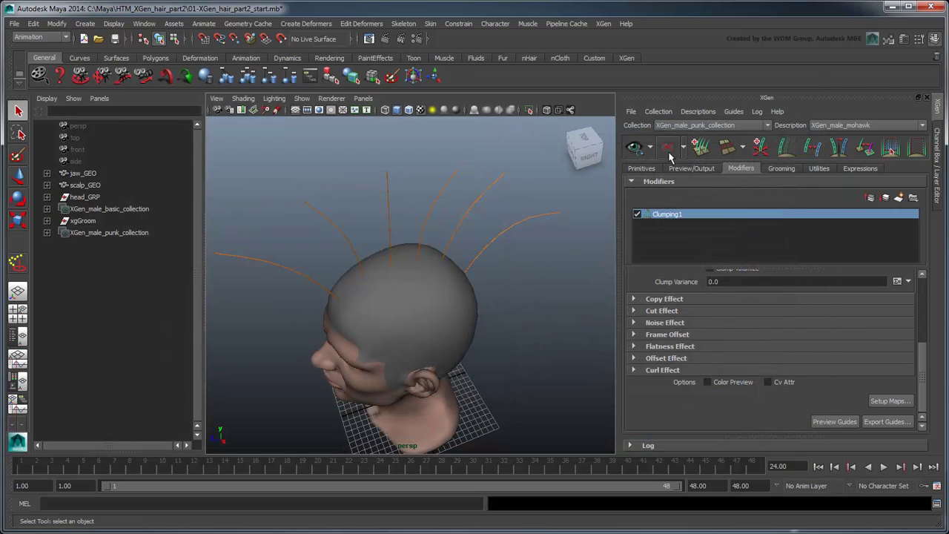
click(889, 401)
drag(456, 124, 739, 137)
scroll(445, 336, up, 3)
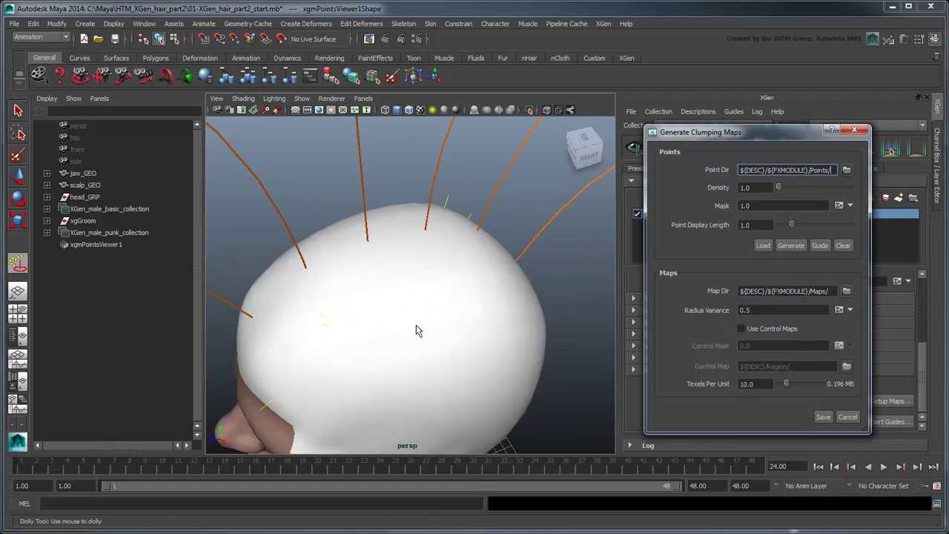
alt+drag(418, 329, 459, 308)
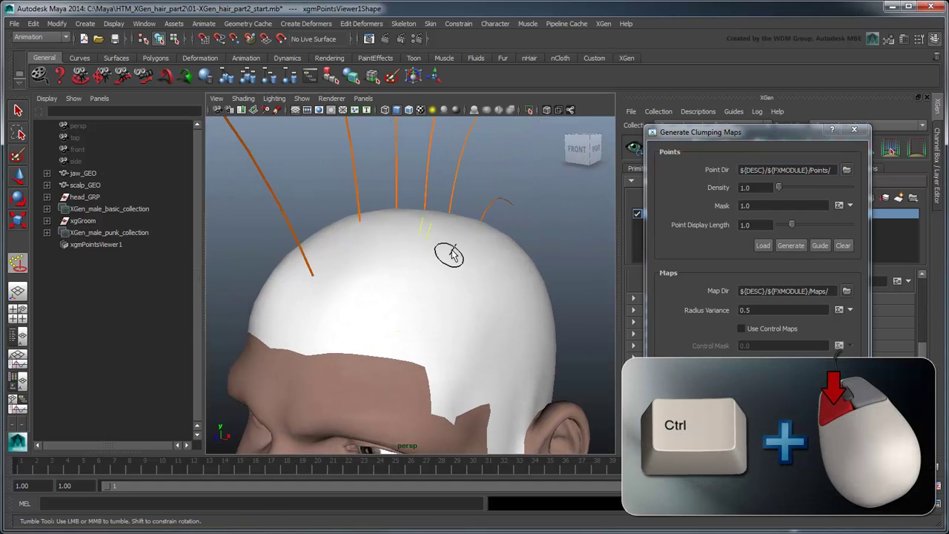
alt+drag(437, 245, 386, 352)
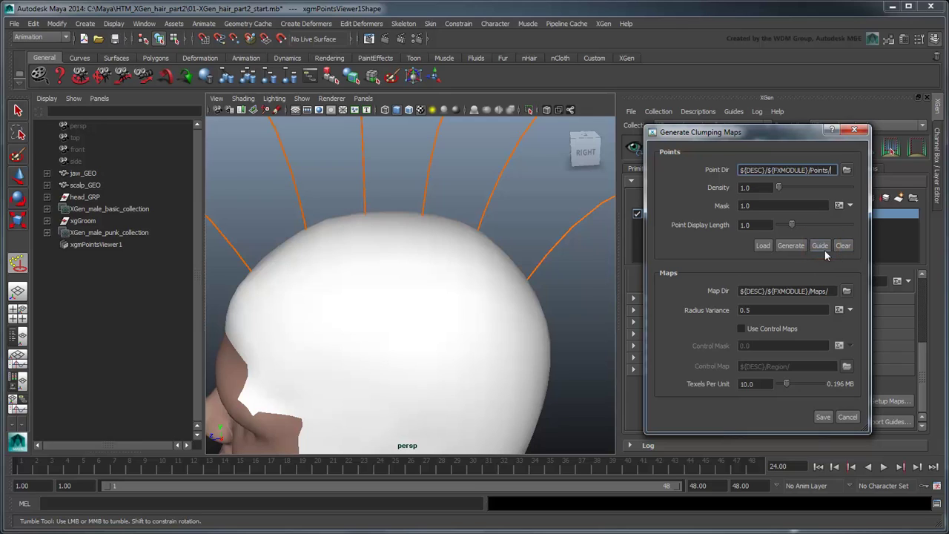
click(823, 250)
click(821, 418)
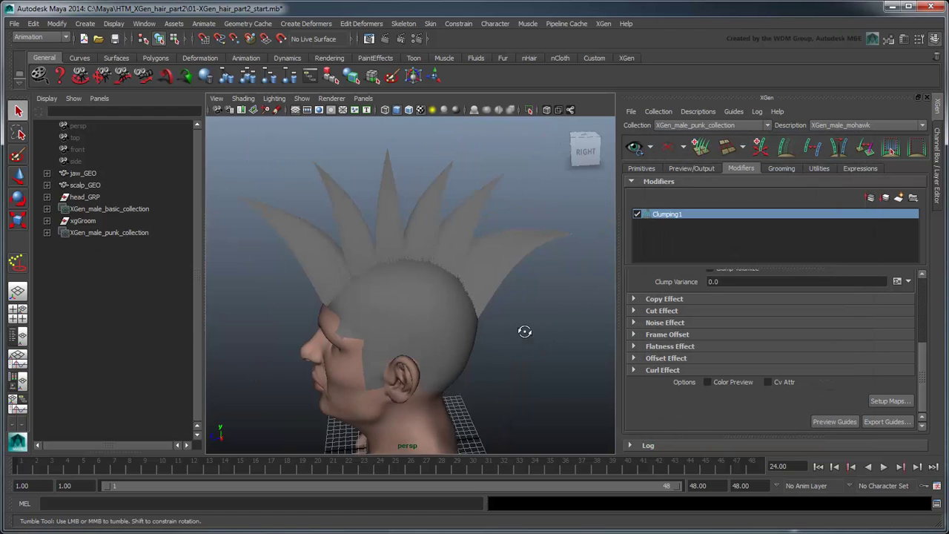
drag(525, 331, 519, 324)
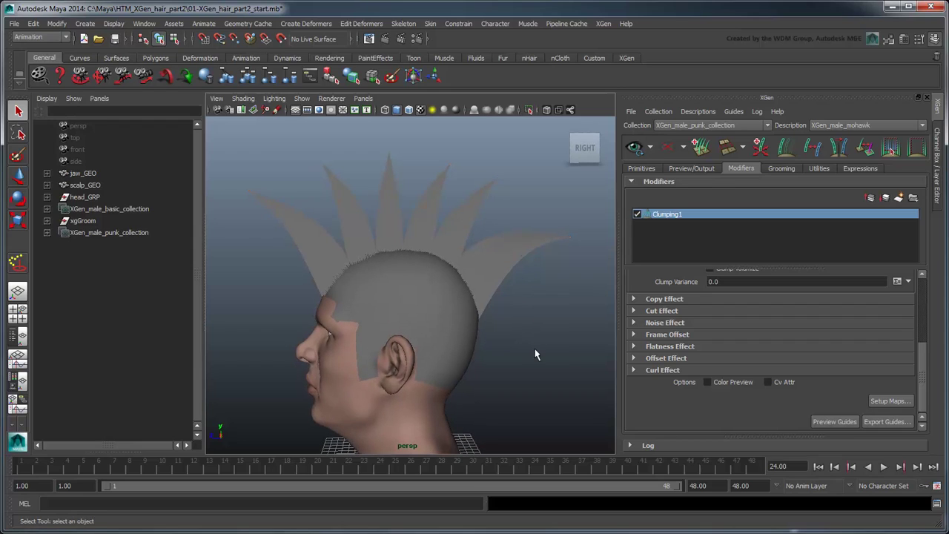
Set the modifier's Clump value to 0.9 and adjust the Clump Scale ramp, raising its root point to about 0.592.
drag(924, 400, 938, 317)
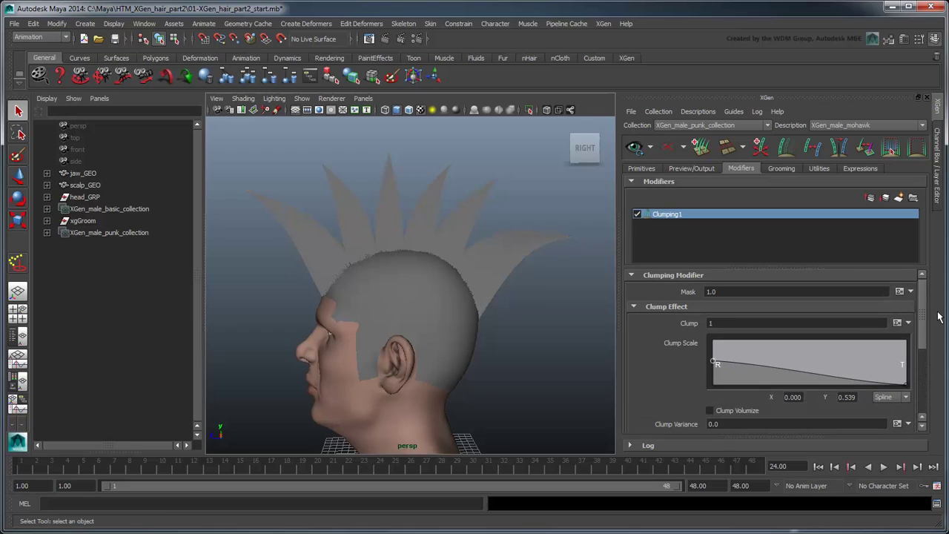
click(767, 324)
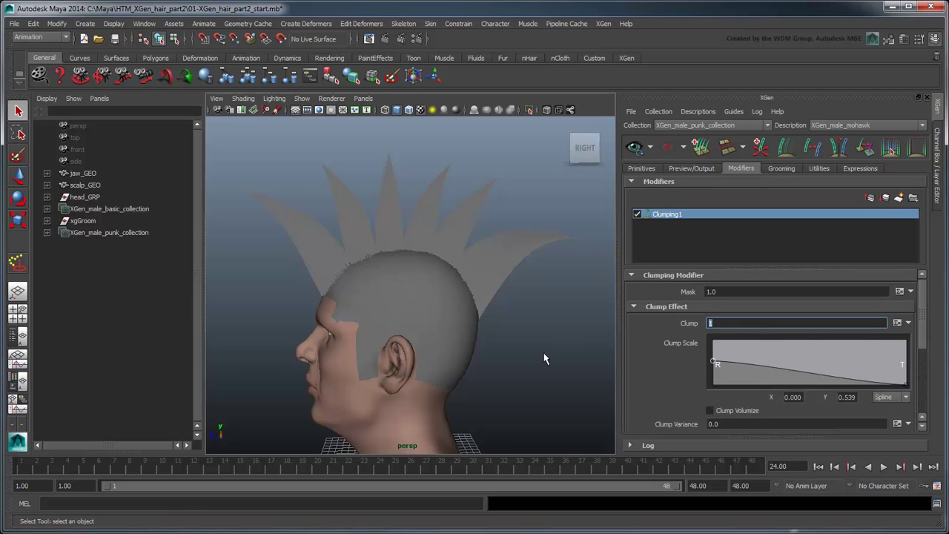
text(0.9)
key(Return)
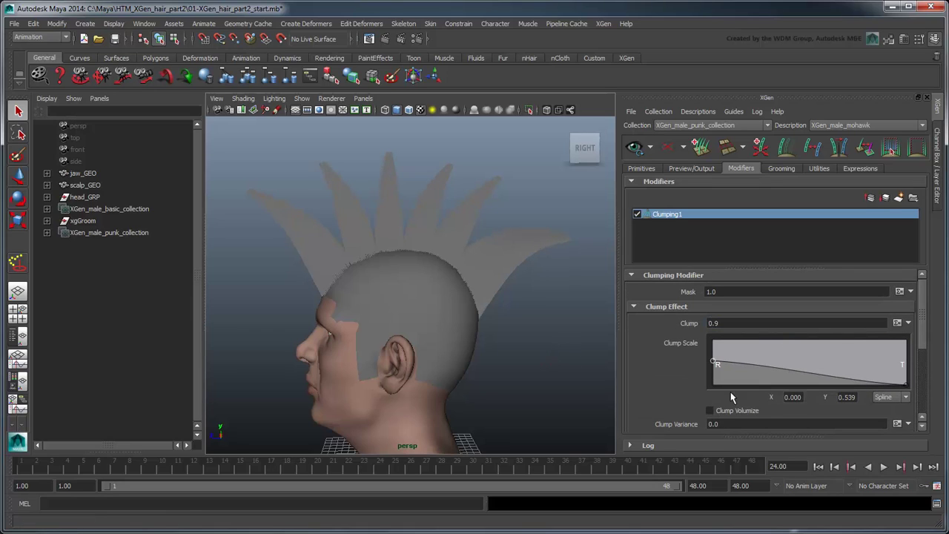
drag(904, 381, 926, 404)
mouse_move(717, 362)
mouse_down()
mouse_move(719, 346)
mouse_move(722, 367)
mouse_up()
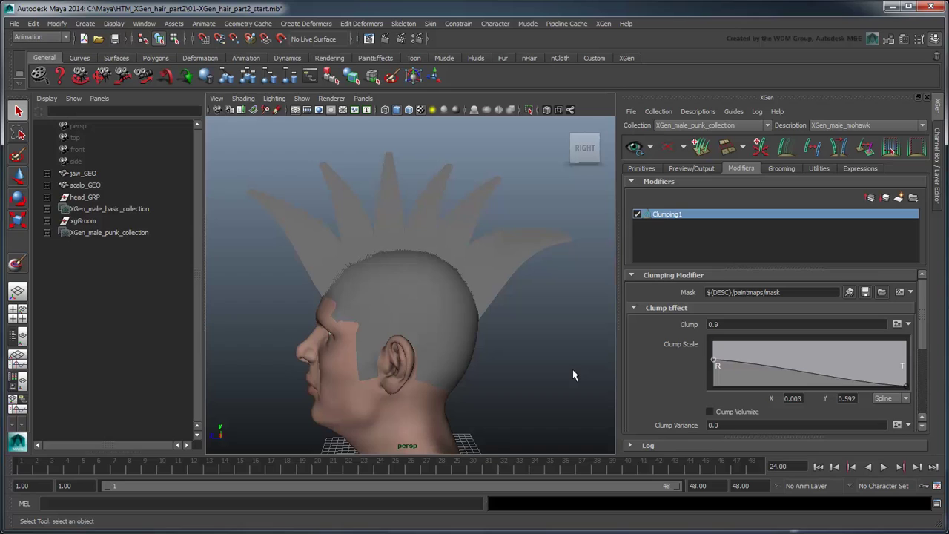
Make the jaw_GEO_LYR display layer visible and select the jaw_GEO mesh.
click(941, 172)
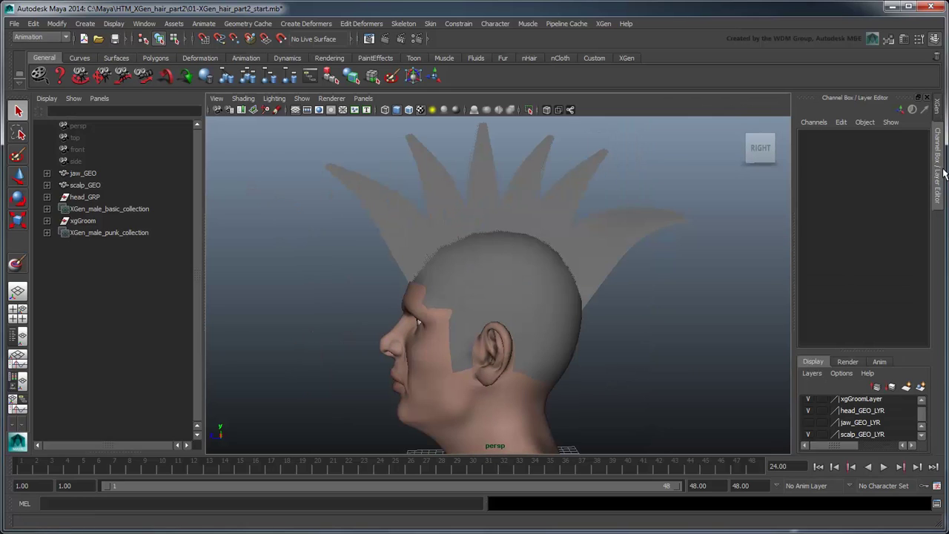
click(887, 426)
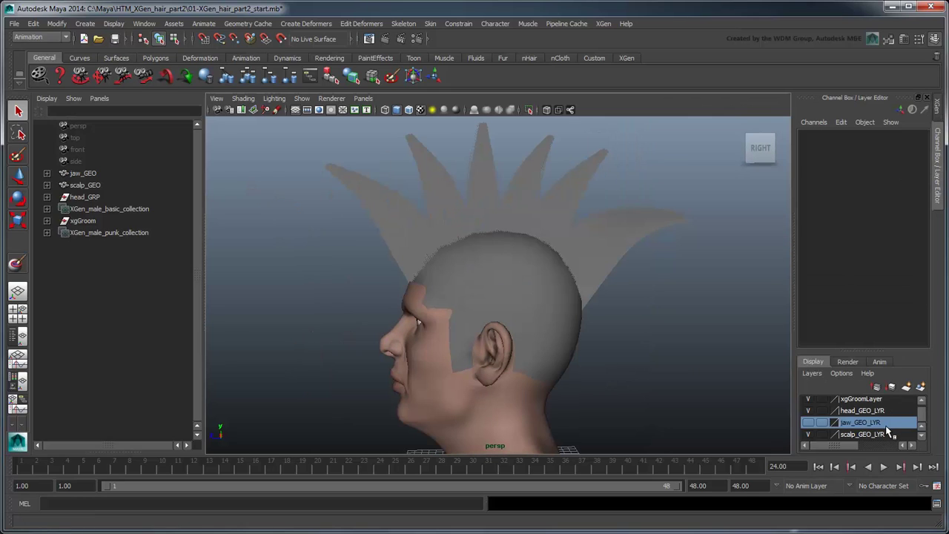
click(808, 422)
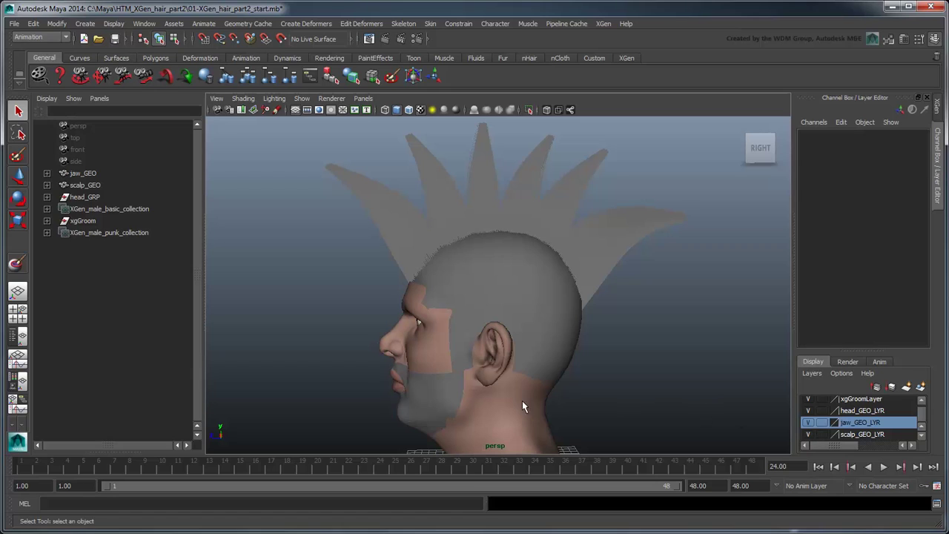
click(432, 406)
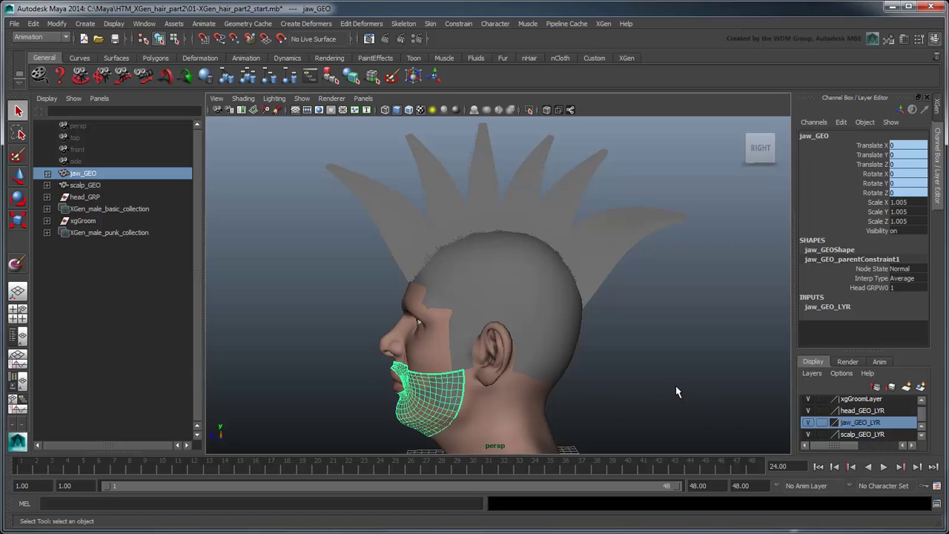
click(46, 172)
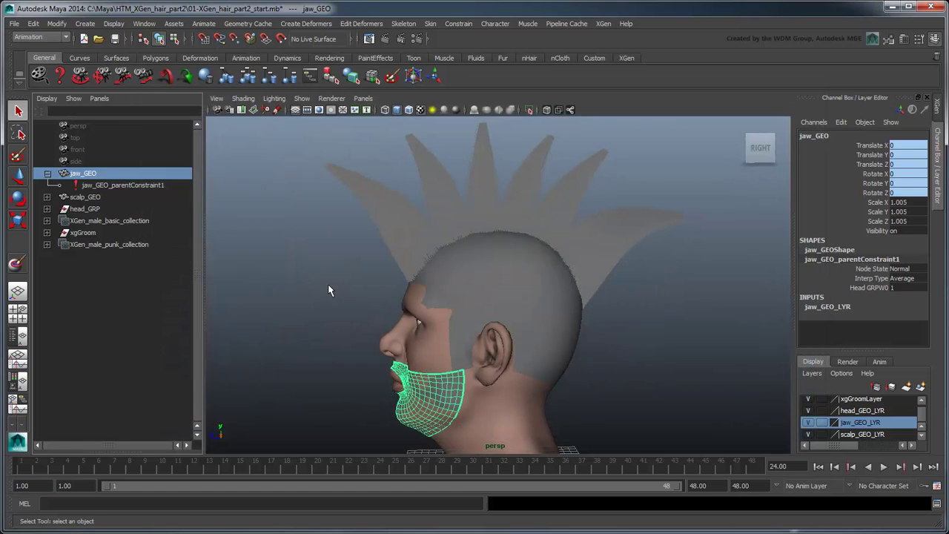
click(47, 173)
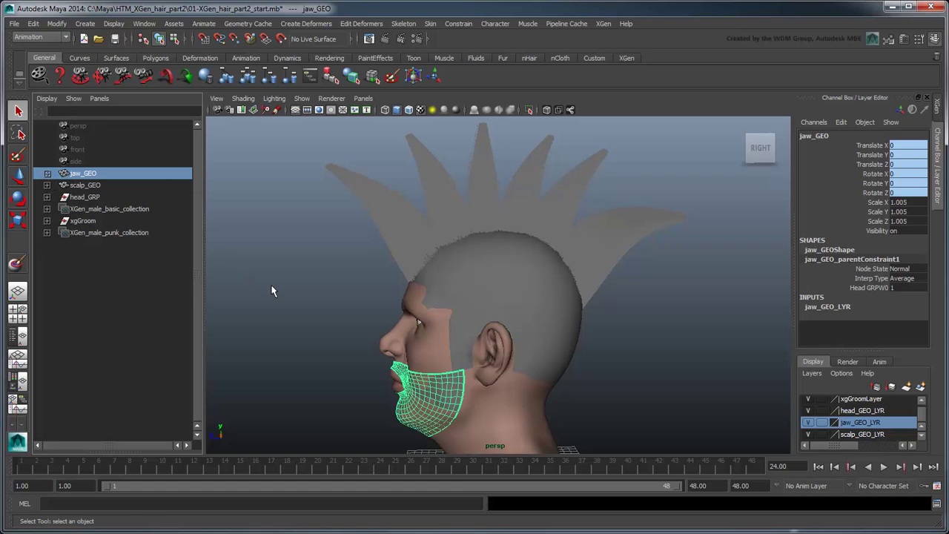
Create an XGen description named XGen_male_beard on the jaw mesh in XGen_male_punk_collection, using groomable splines.
click(608, 27)
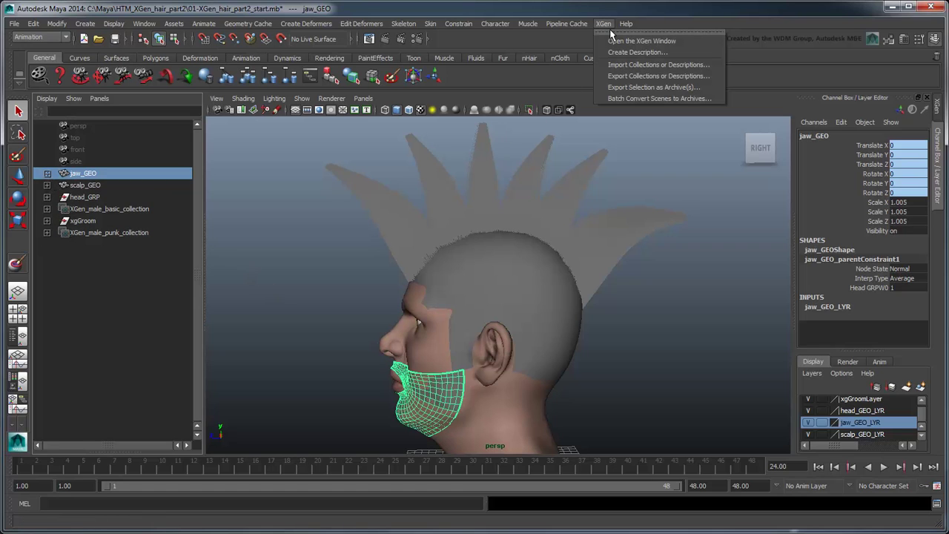
click(611, 52)
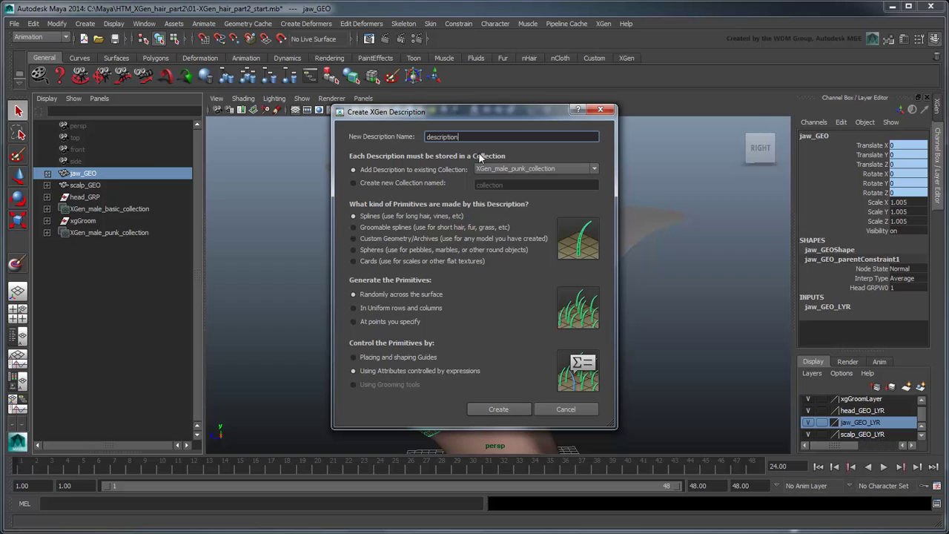
text(XGen_male_beard)
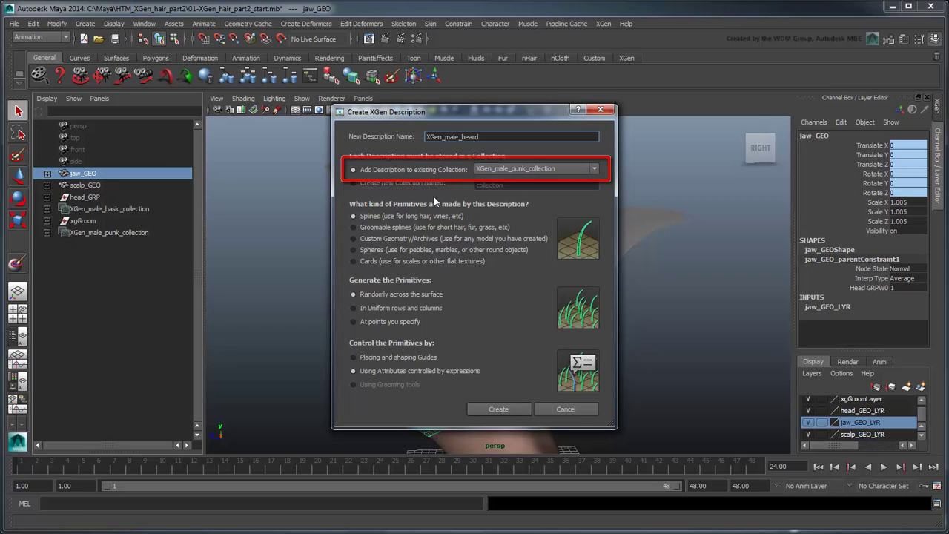
click(413, 227)
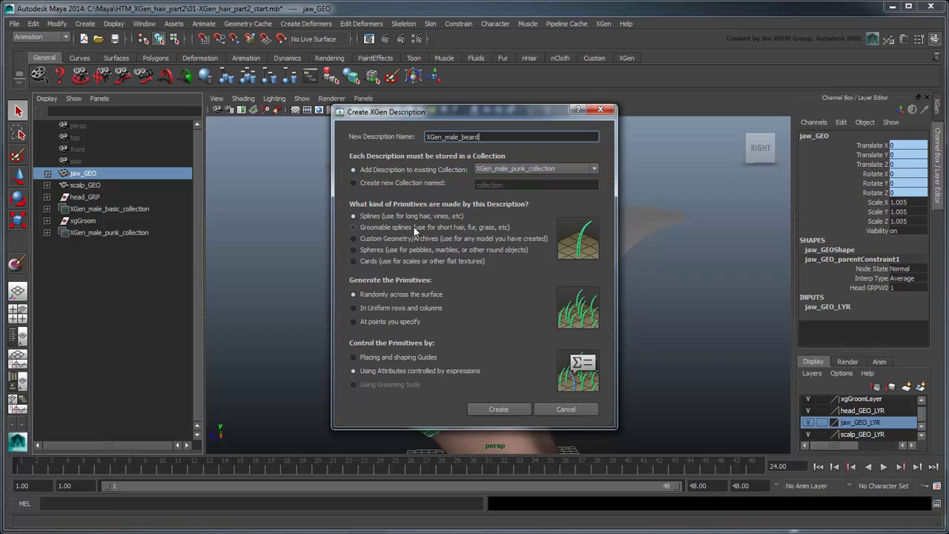
click(481, 410)
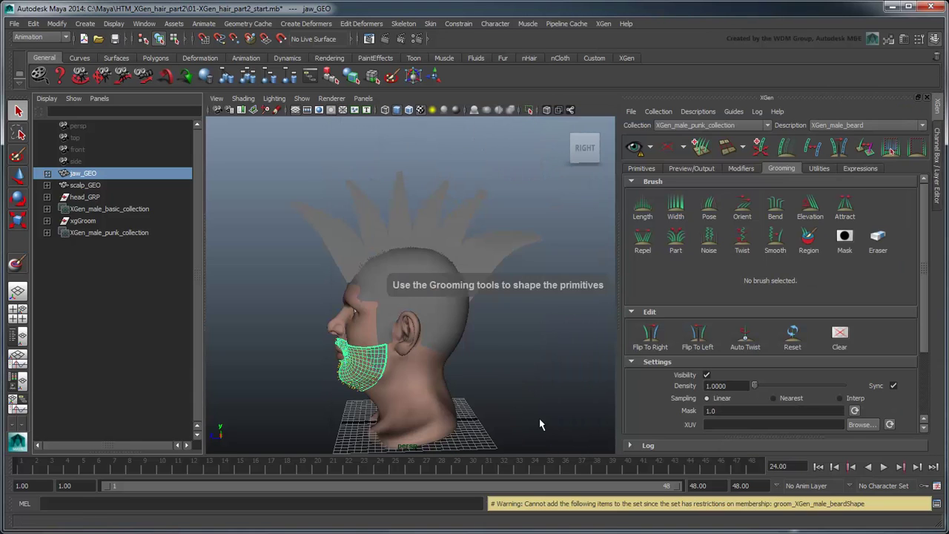
Deselect the jaw mesh and generate a preview of the beard description's hairs around the mouth and chin.
click(531, 389)
scroll(502, 339, up, 5)
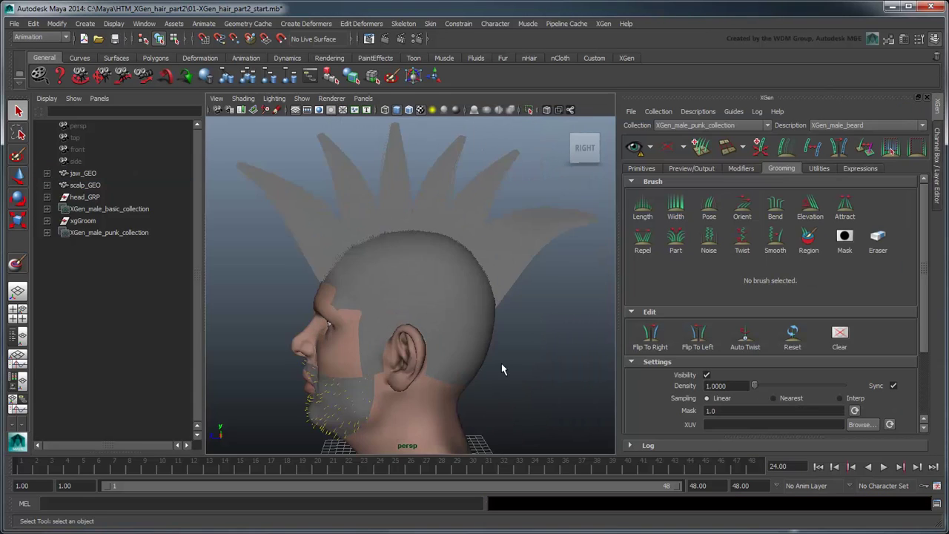
alt+drag(452, 362, 464, 231)
scroll(456, 304, up, 3)
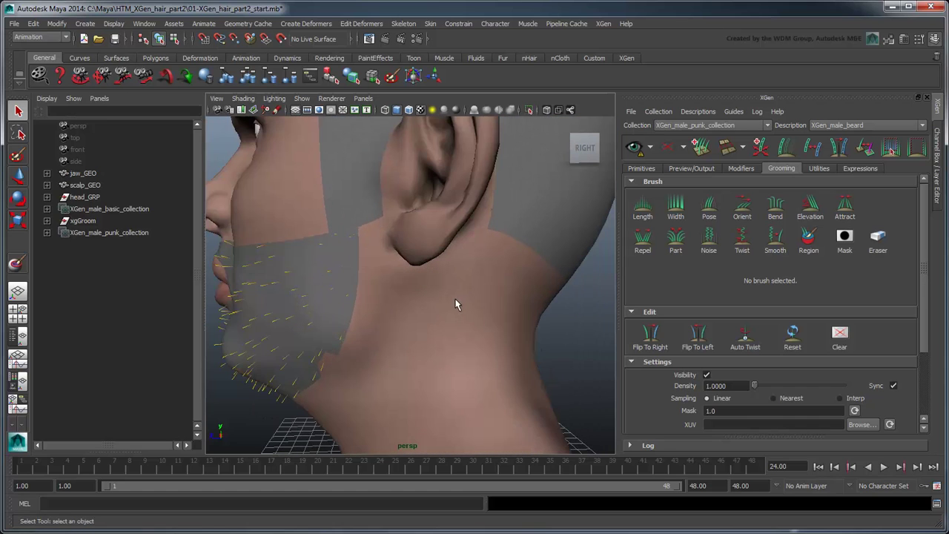
alt+drag(408, 300, 532, 314)
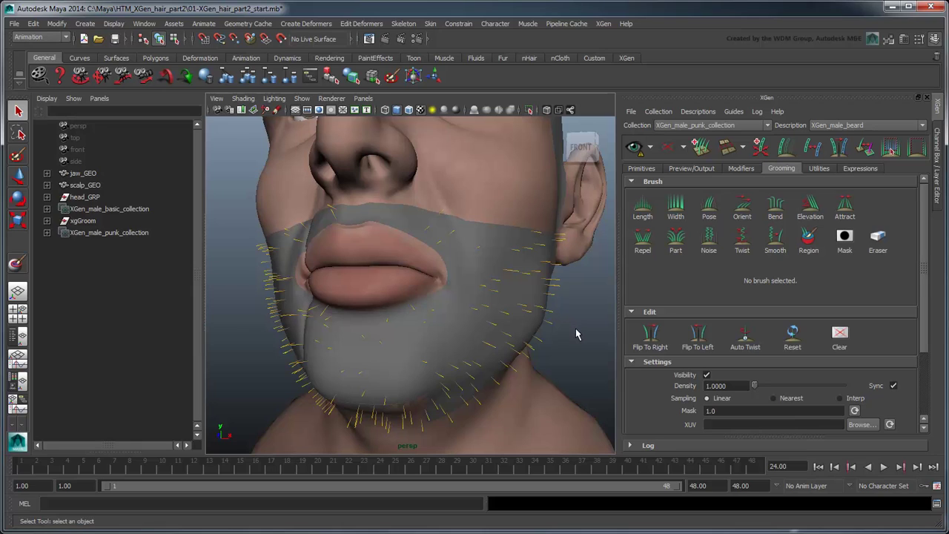
click(651, 147)
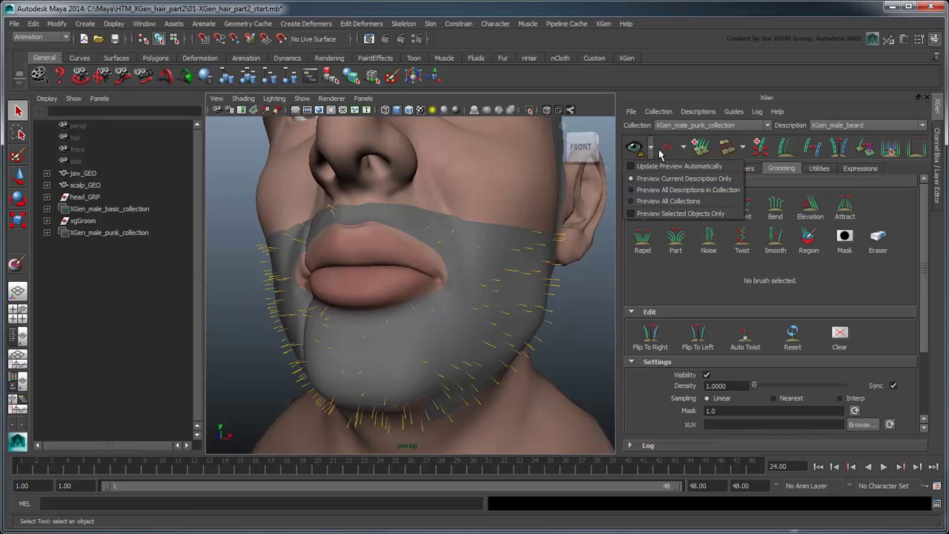
click(635, 147)
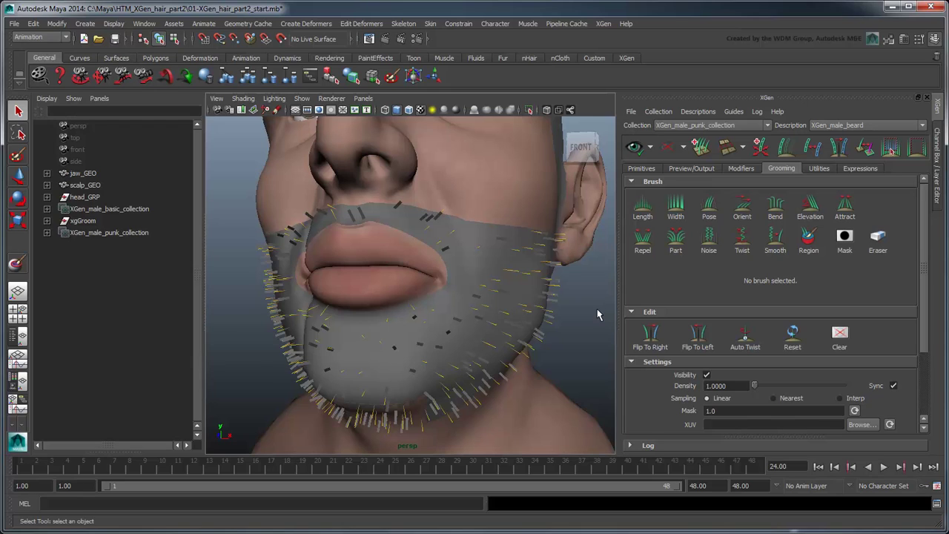
Set the beard description's generator Density to 50 and update the hair preview.
click(644, 169)
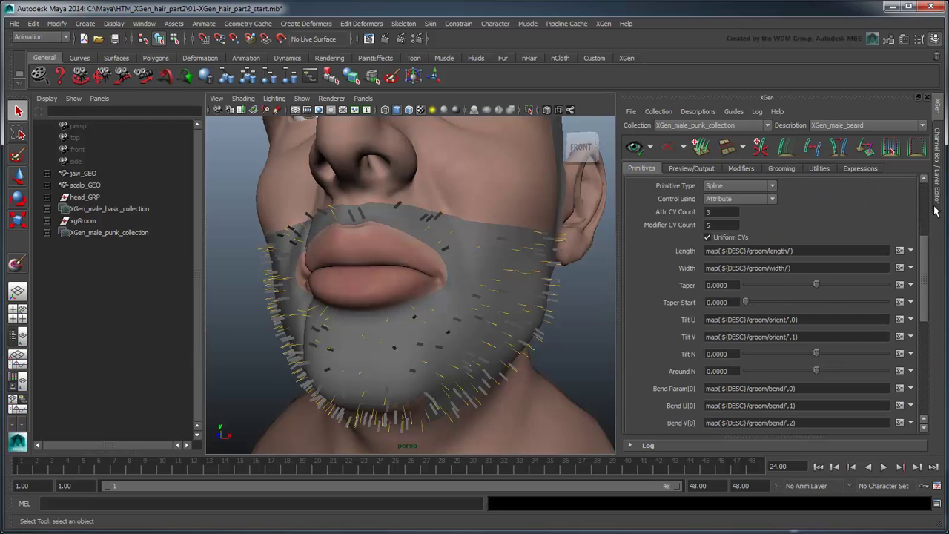
scroll(922, 216, up, 5)
double_click(734, 241)
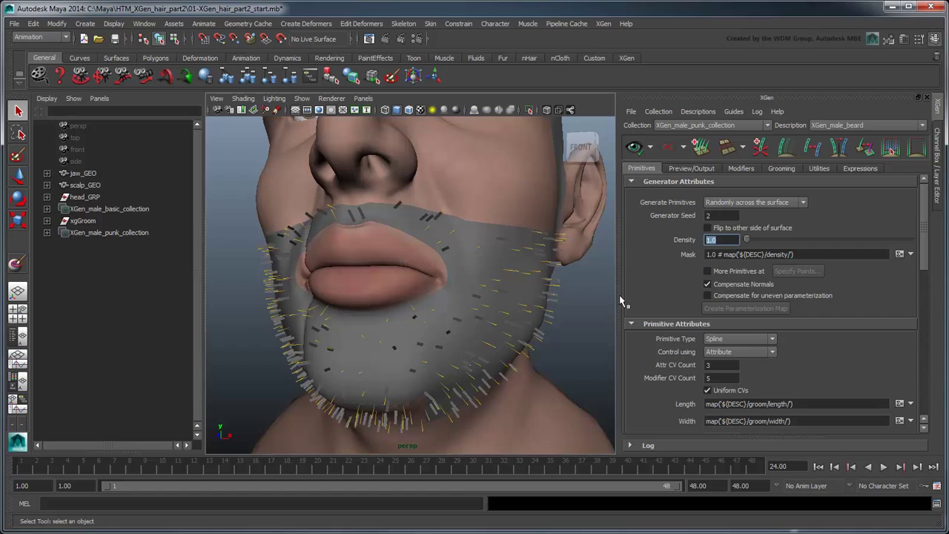
text(50)
key(Return)
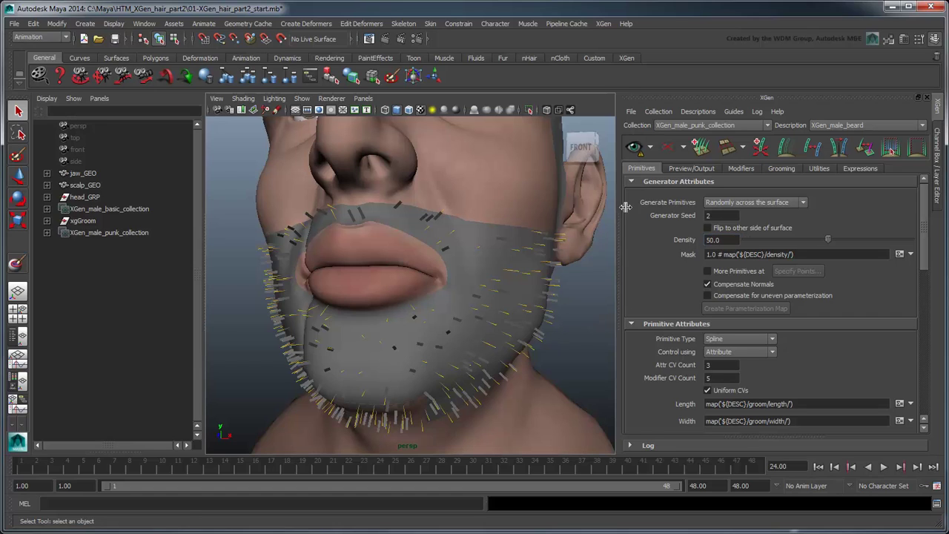
click(635, 147)
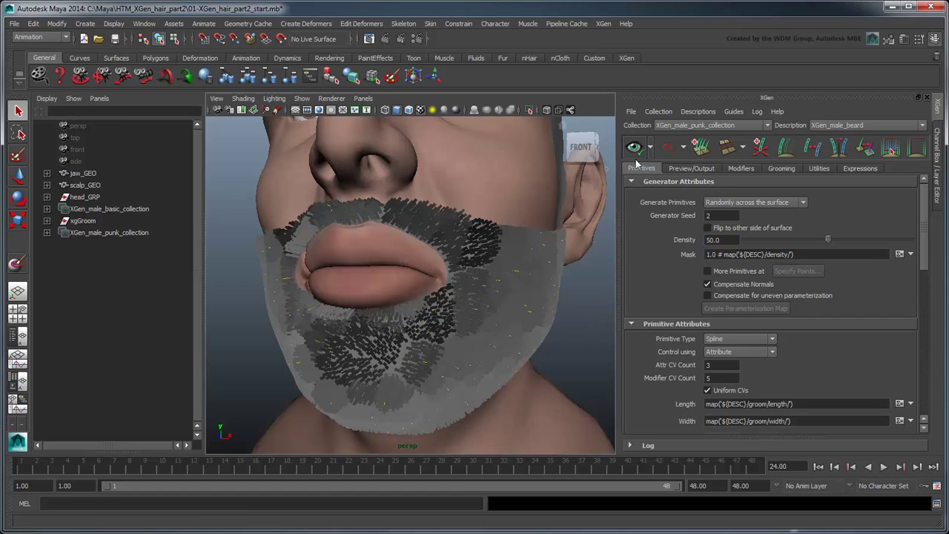
Set the beard groom's Density to 50 in the grooming settings.
click(780, 171)
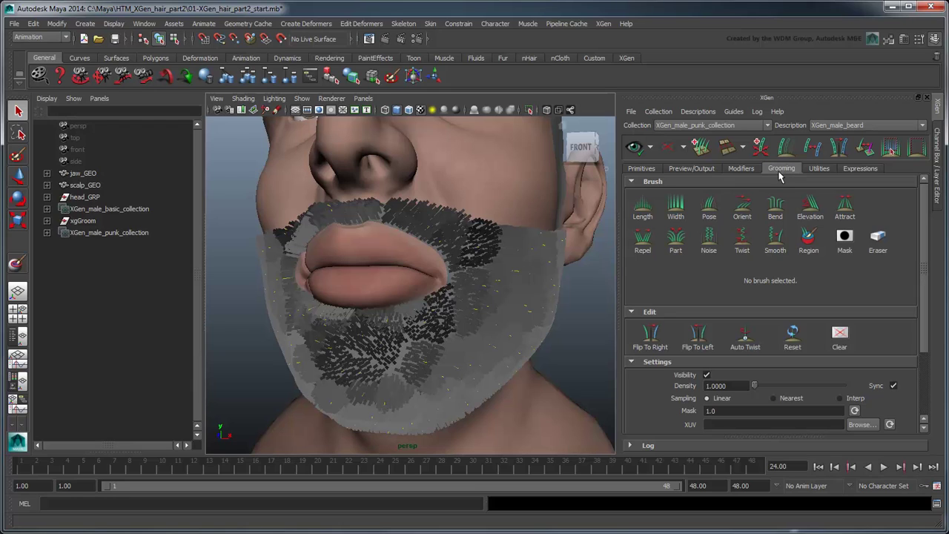
scroll(749, 289, down, 3)
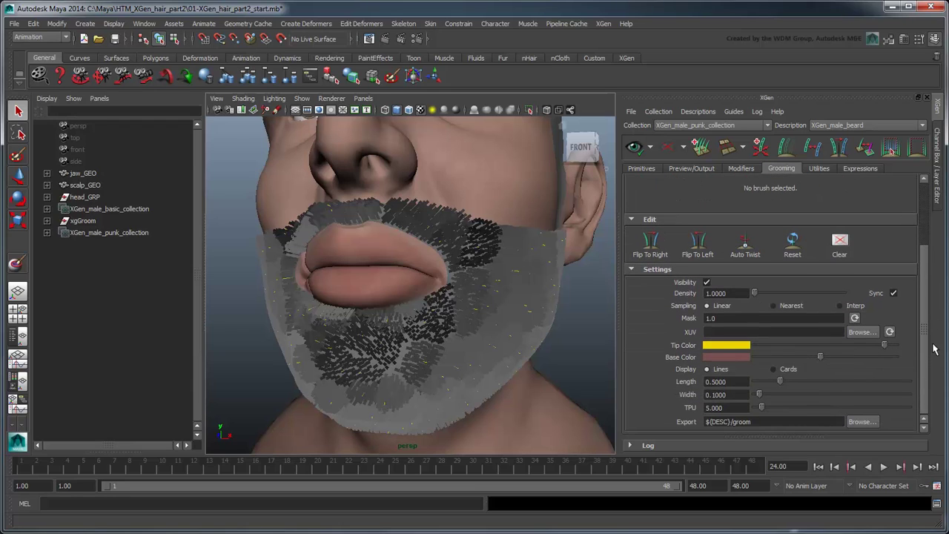
click(744, 294)
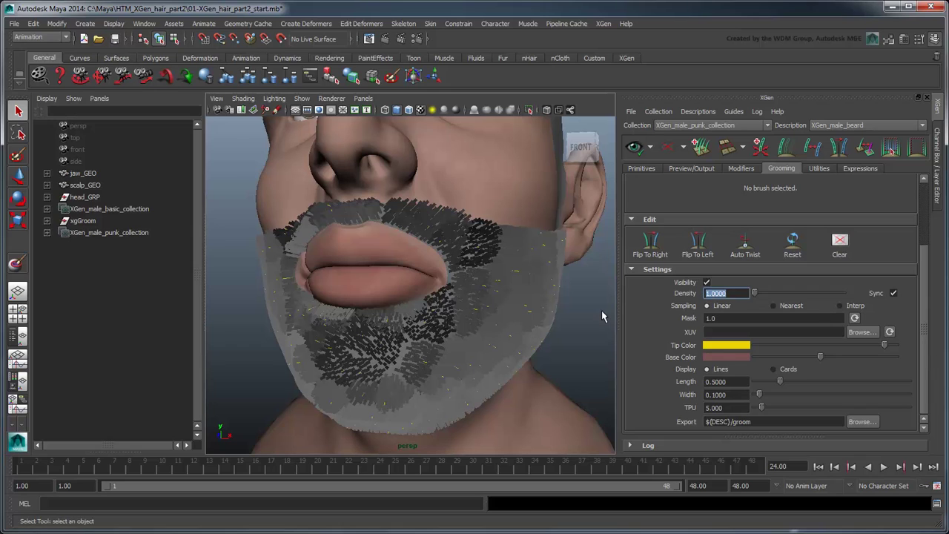
text(50)
key(Return)
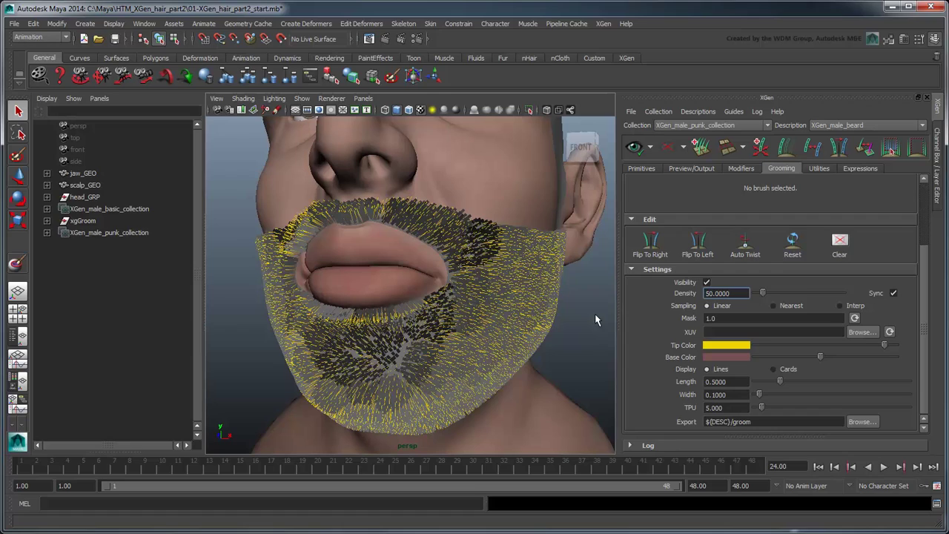
Set the groom splines' Length to 0.05 and Width to 0.03, and update the hair preview.
drag(735, 383, 694, 383)
text(0.)
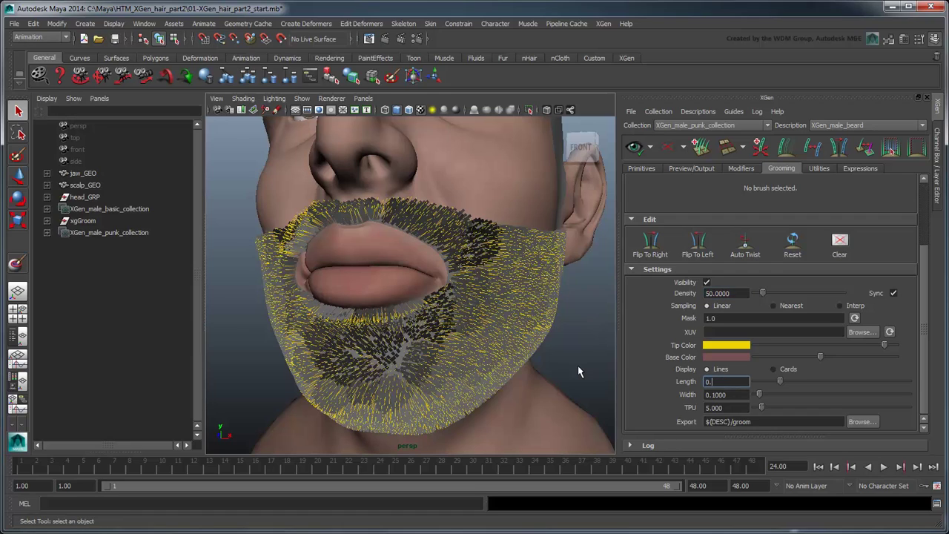
text(05)
key(Tab)
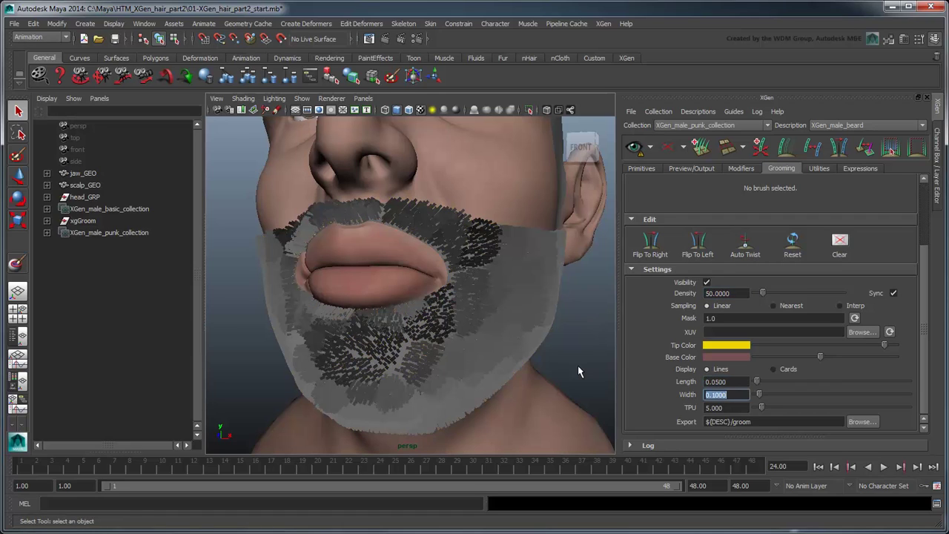
text(0.0300)
click(635, 146)
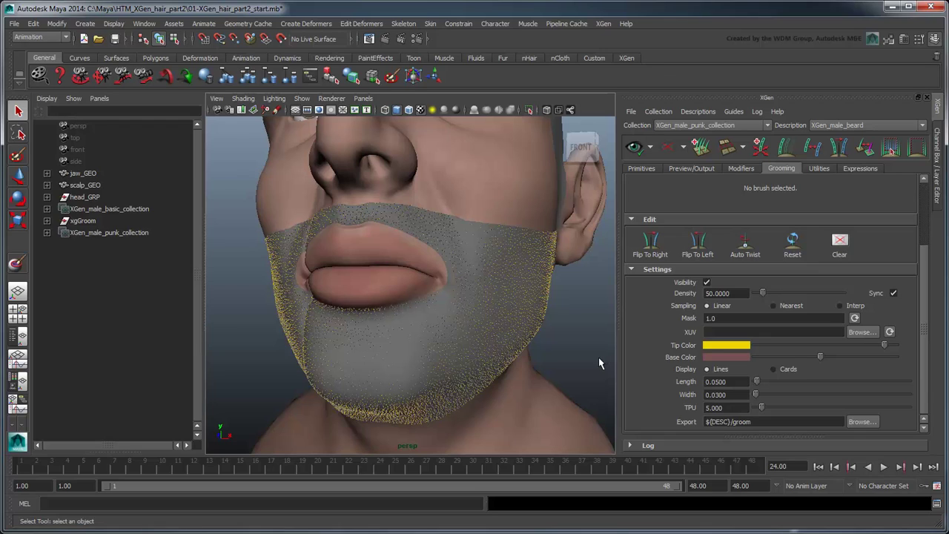
Hide the jaw_GEO mesh and clear the beard's hair preview, keeping the groom splines visible.
click(708, 284)
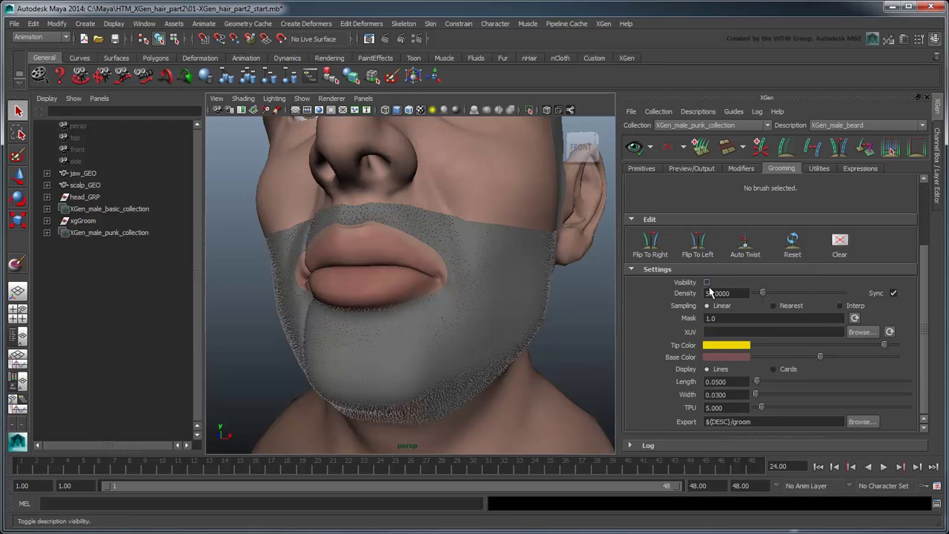
click(83, 176)
key(ctrl+h)
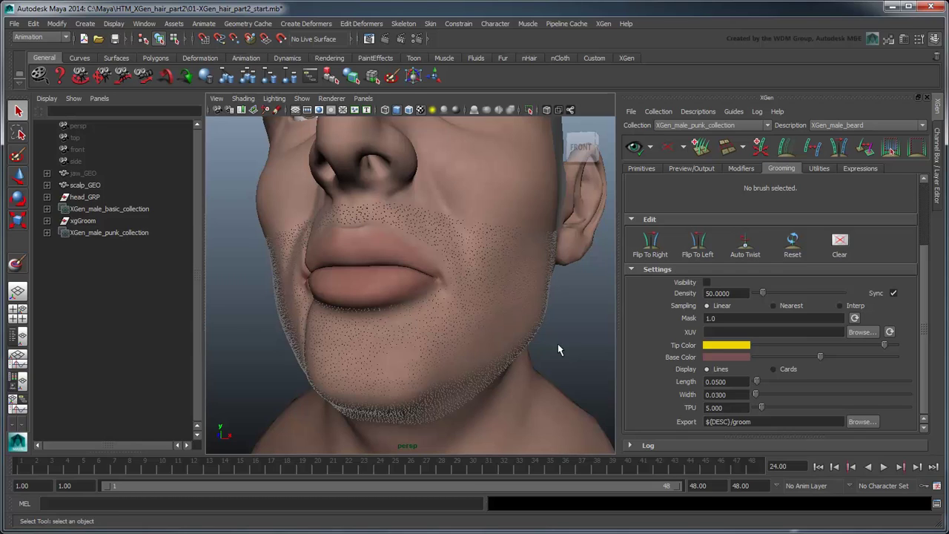
click(672, 154)
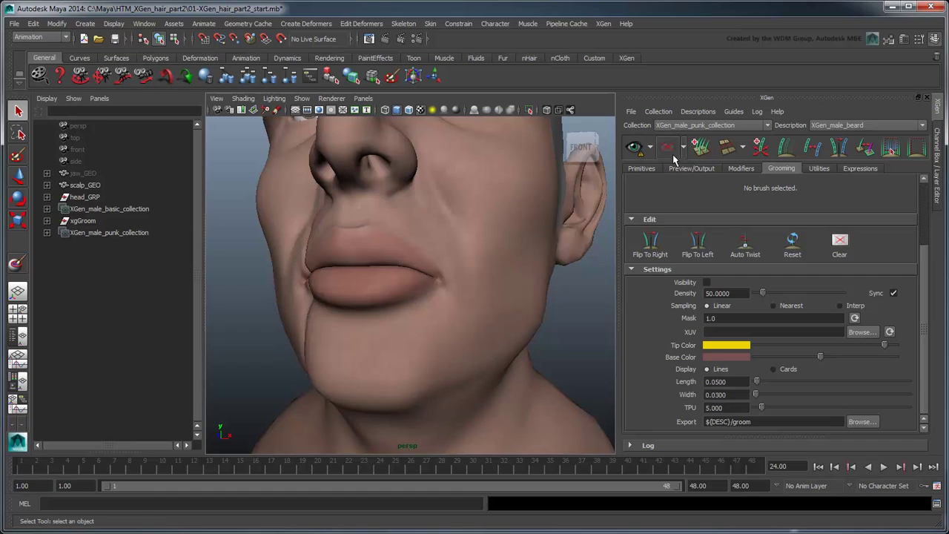
click(709, 284)
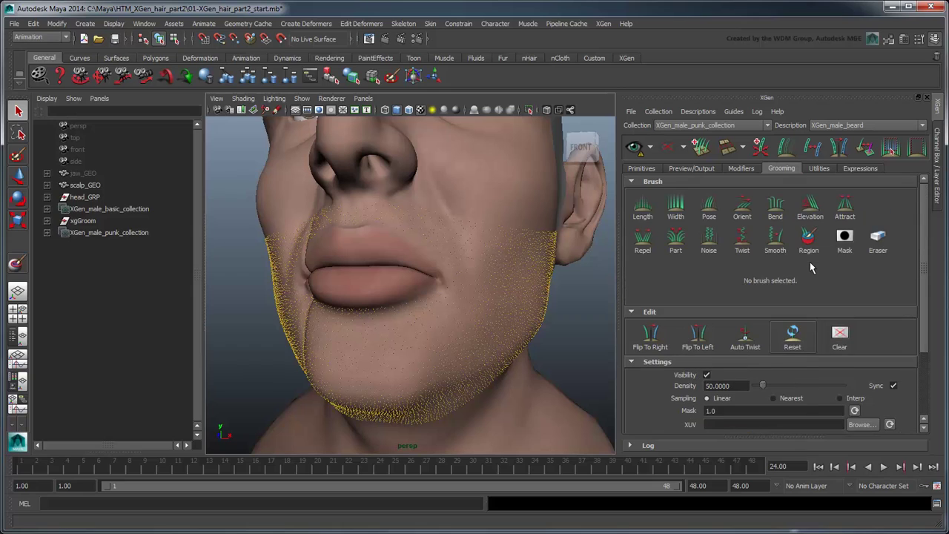
Lengthen the groom splines above the lips and down both sides of the mouth using the Length brush with an Increment of 0.5.
click(652, 217)
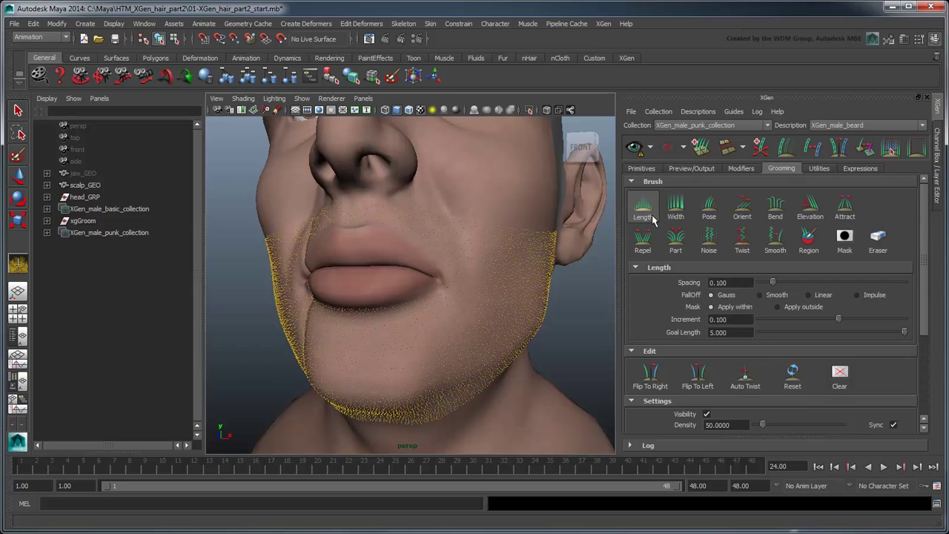
double_click(730, 320)
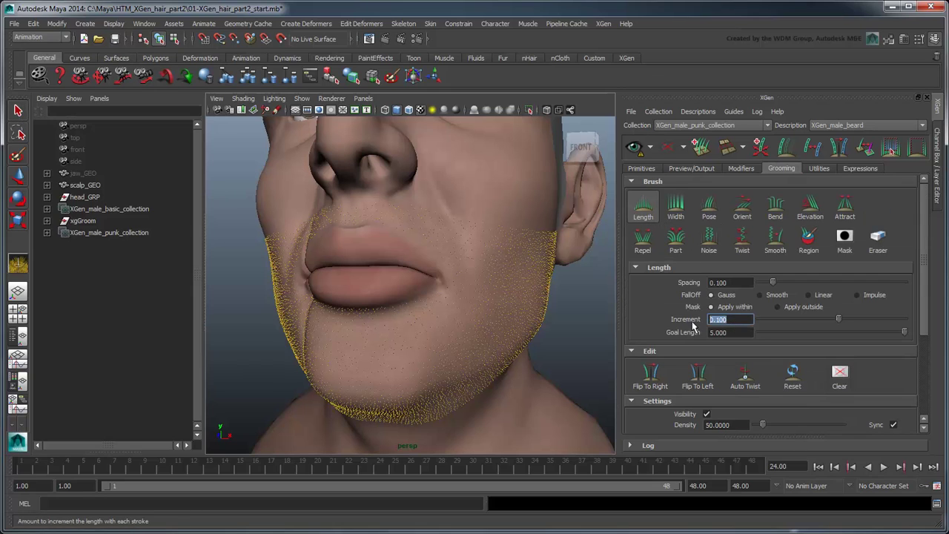
text(0.5)
key(Return)
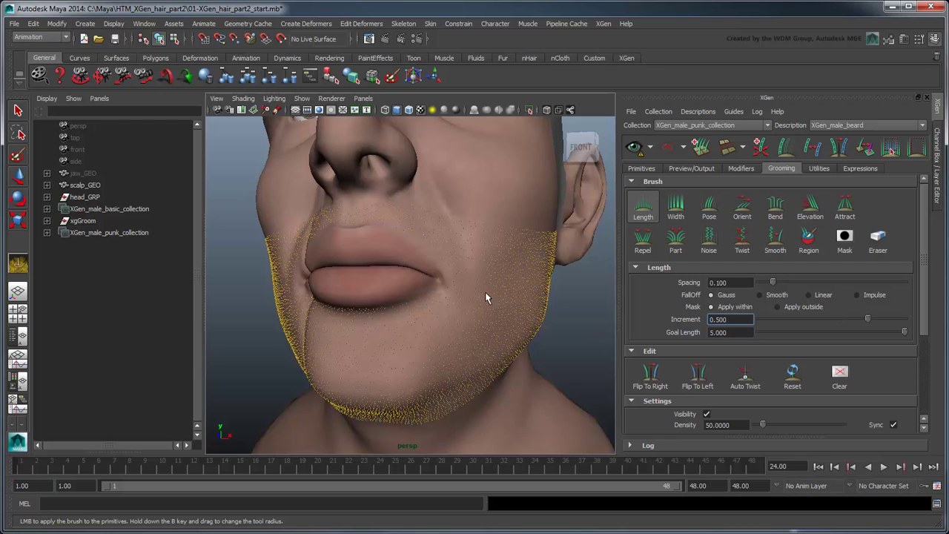
mouse_move(486, 298)
alt+mouse_down()
mouse_move(402, 212)
mouse_move(353, 382)
mouse_move(360, 413)
alt+mouse_up()
mouse_move(452, 218)
mouse_down()
mouse_move(494, 240)
mouse_move(509, 361)
mouse_move(519, 371)
mouse_up()
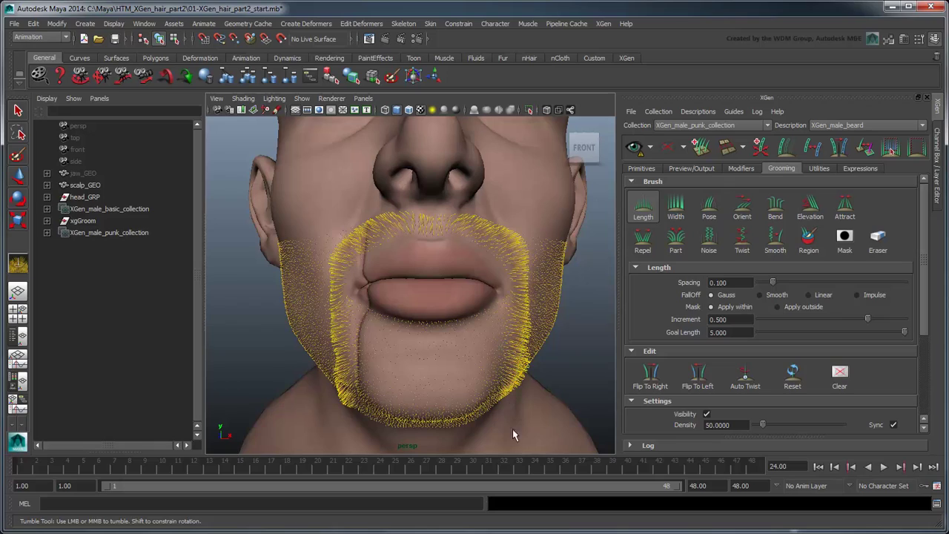
alt+drag(450, 418, 456, 265)
mouse_move(438, 361)
alt+mouse_down()
mouse_move(442, 373)
mouse_move(395, 279)
mouse_move(483, 383)
alt+mouse_up()
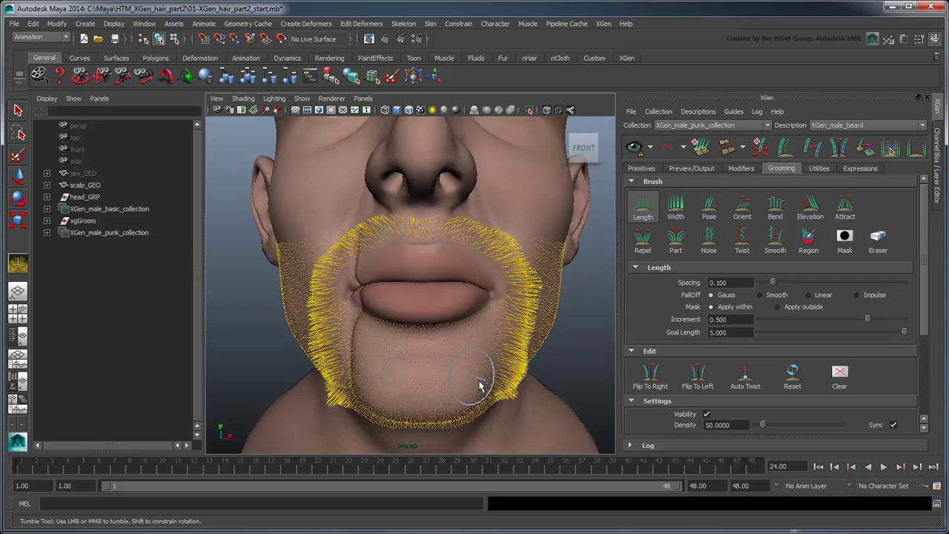
Comb the lengthened moustache splines outward and down along both sides of the mouth with the Pose brush.
click(710, 219)
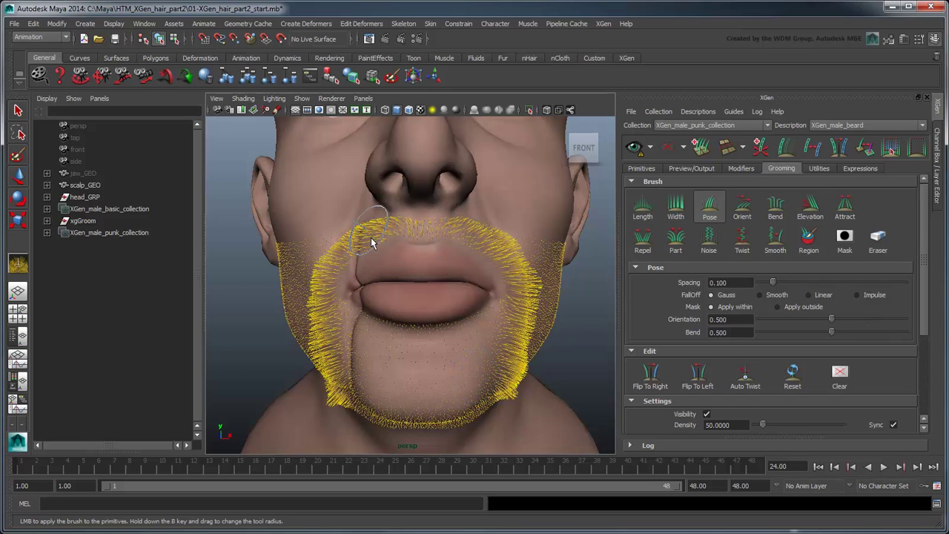
alt+drag(339, 364, 374, 382)
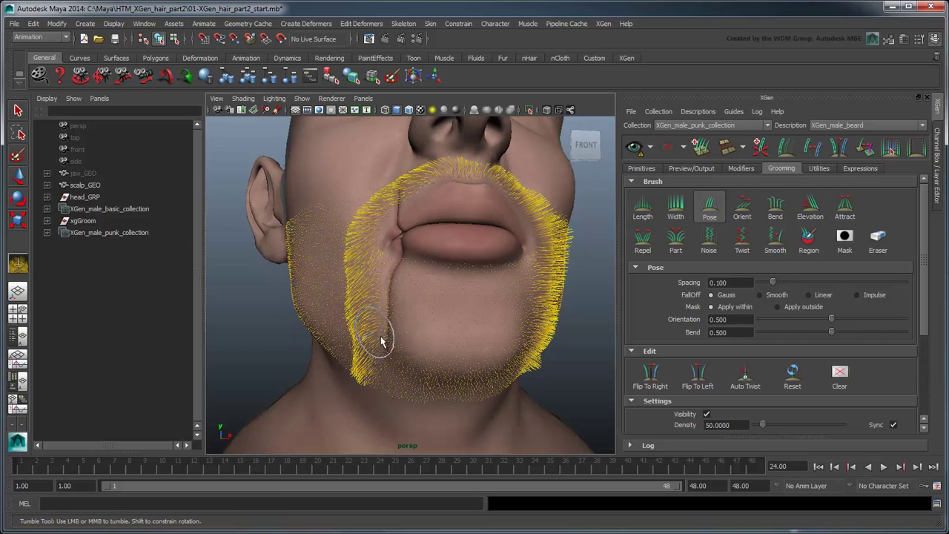
alt+drag(394, 329, 375, 254)
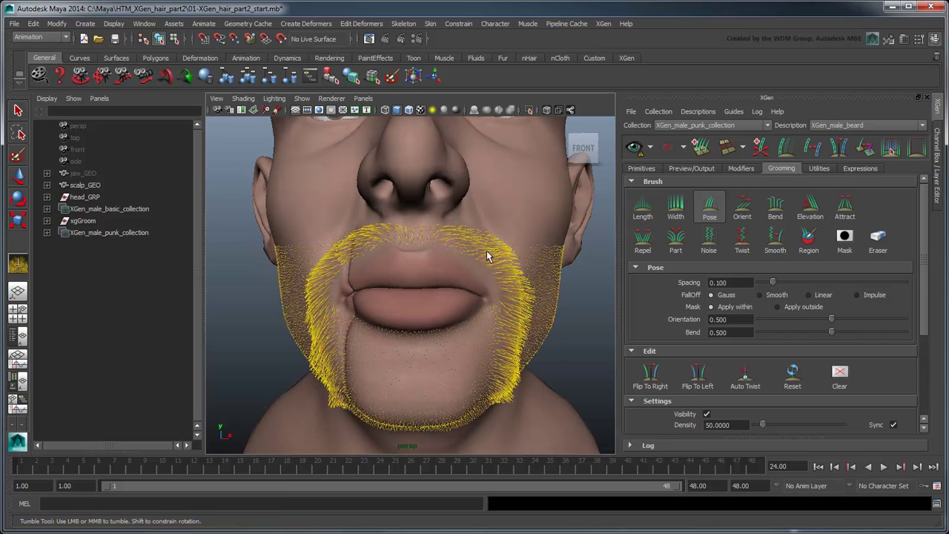
mouse_move(487, 256)
alt+mouse_down()
mouse_move(498, 245)
mouse_move(512, 271)
alt+mouse_up()
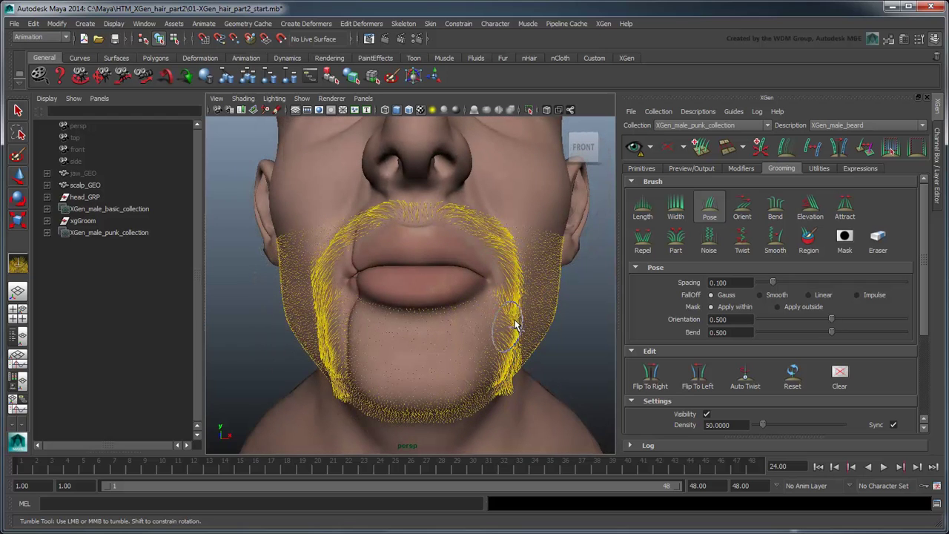
mouse_move(517, 325)
mouse_down()
mouse_move(519, 371)
mouse_move(531, 357)
mouse_up()
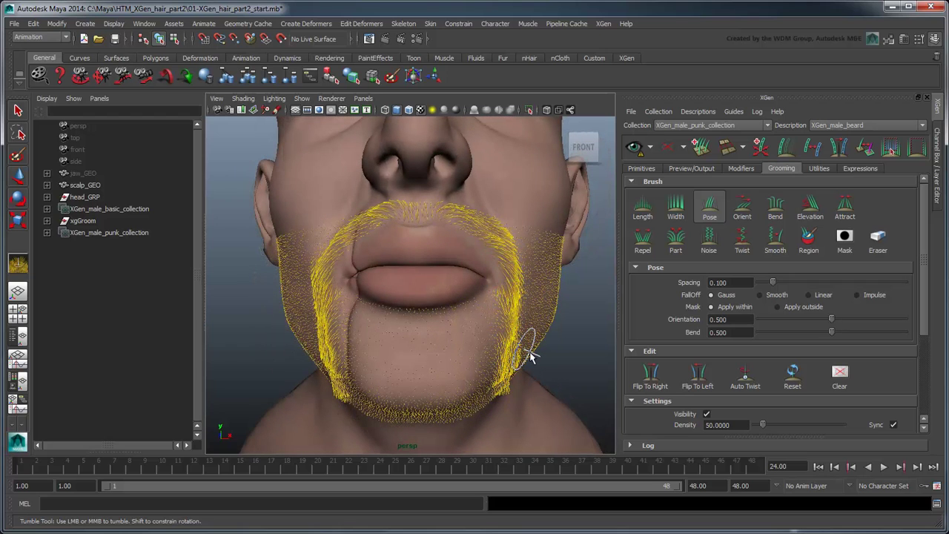
Part the moustache splines at the middle of the upper lip, below the nose, with the Part brush.
alt+right_drag(531, 357, 494, 278)
alt+middle_drag(494, 278, 487, 294)
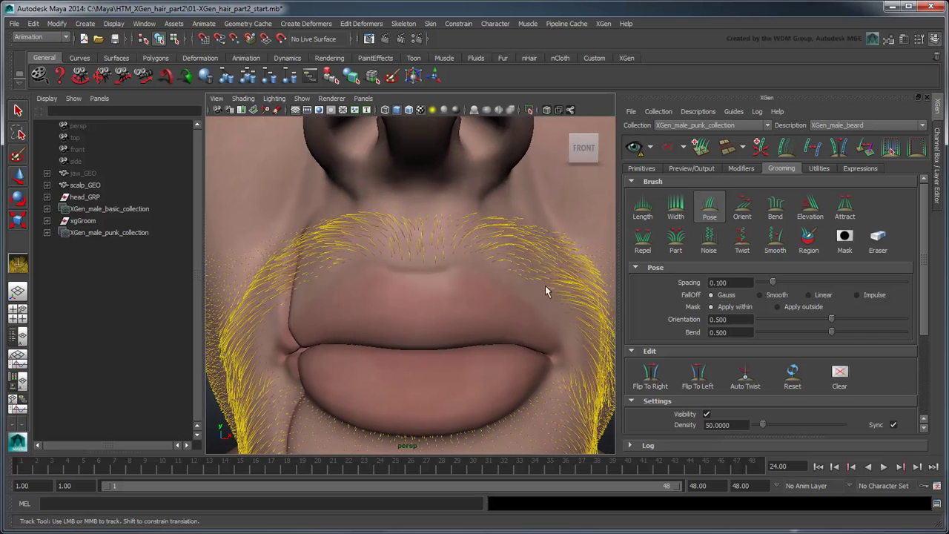
click(676, 238)
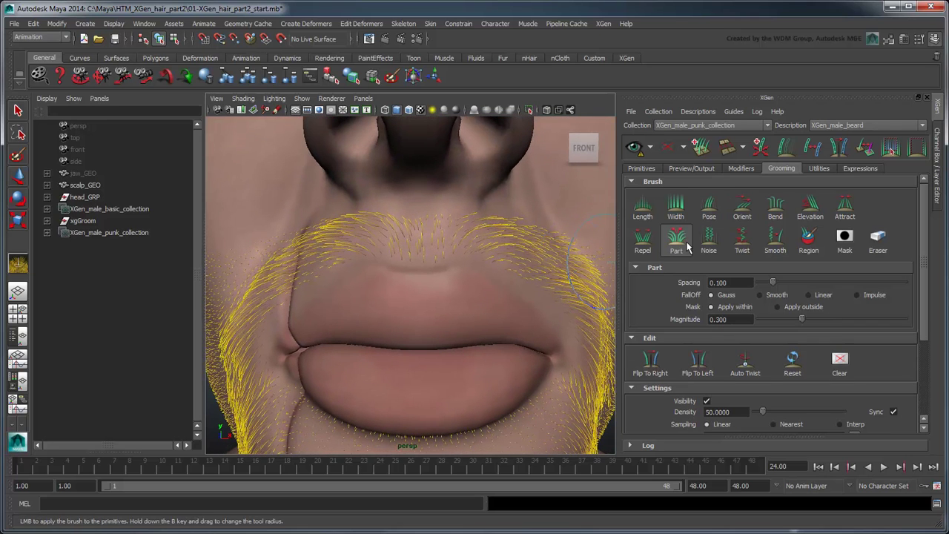
click(426, 249)
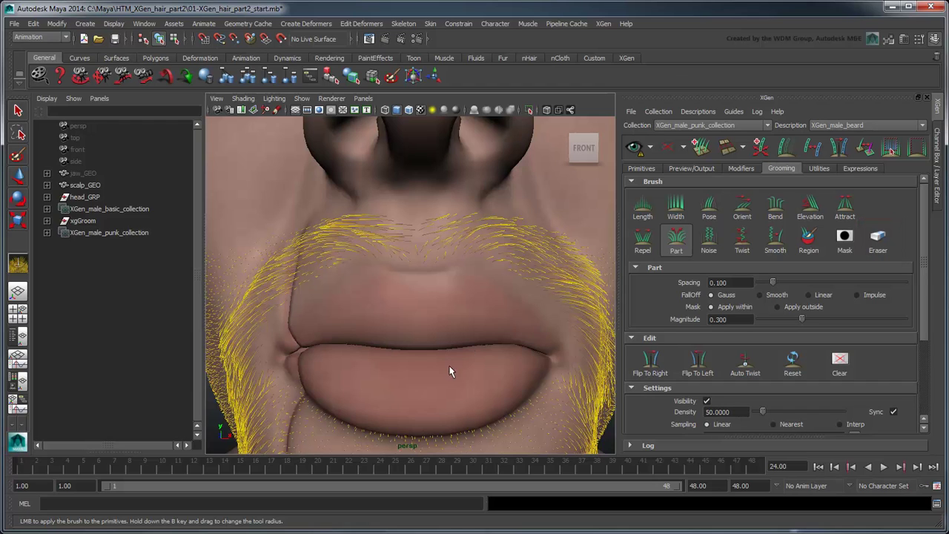
Hide the groom splines and update the beard's hair preview with the whole head in view.
mouse_move(449, 371)
alt+right_down()
mouse_move(467, 345)
mouse_move(504, 364)
alt+right_up()
alt+middle_drag(504, 363, 537, 373)
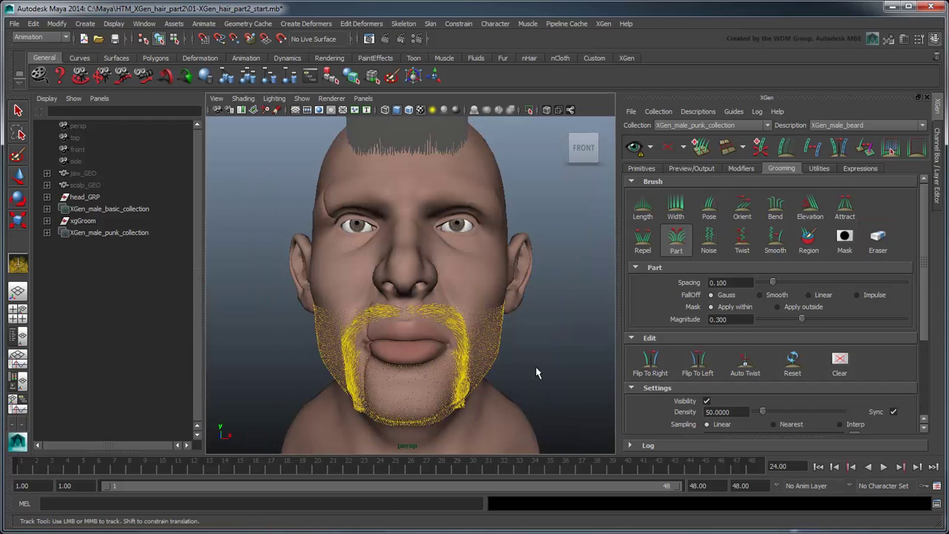
click(712, 403)
click(634, 146)
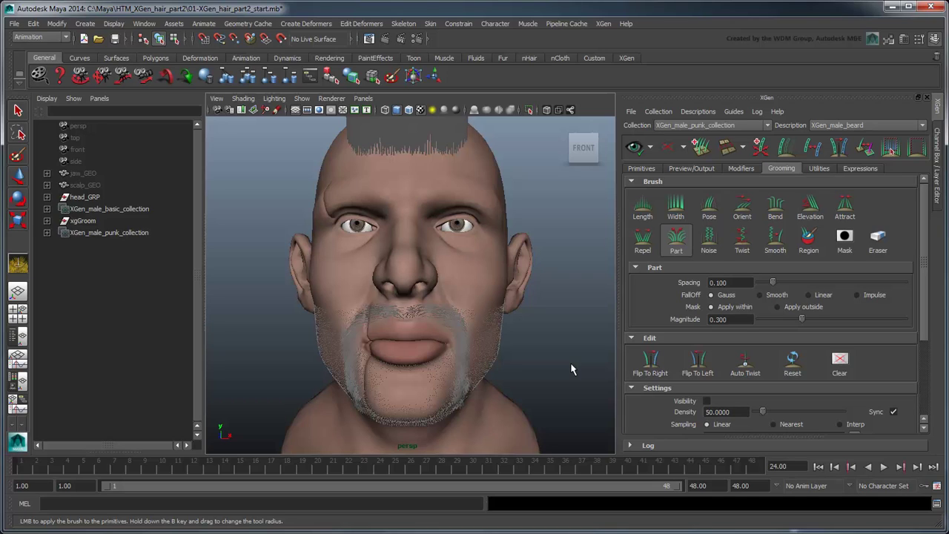
Select the xgen_hair_phong1 and xgen_hair_phong2 materials in the Hypershade.
click(144, 23)
mouse_move(161, 53)
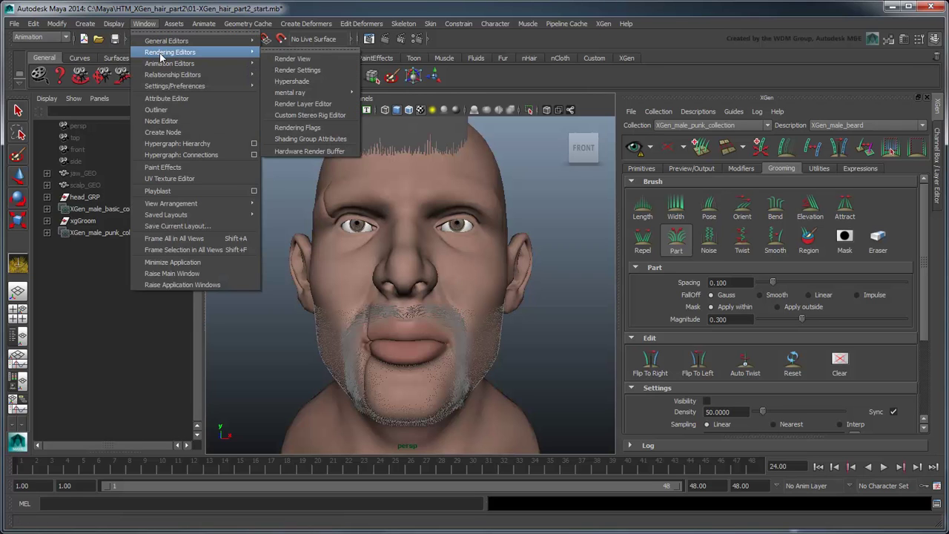
click(304, 81)
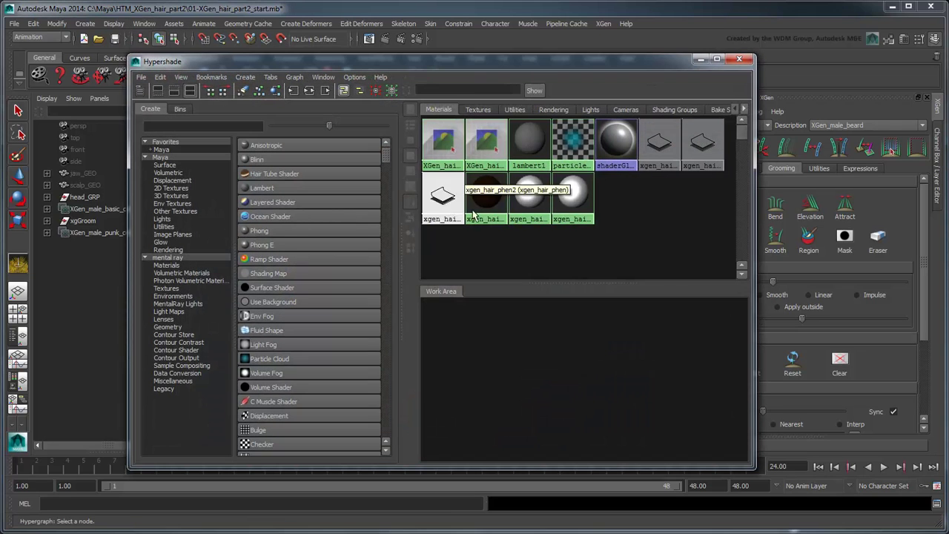
drag(600, 236, 540, 205)
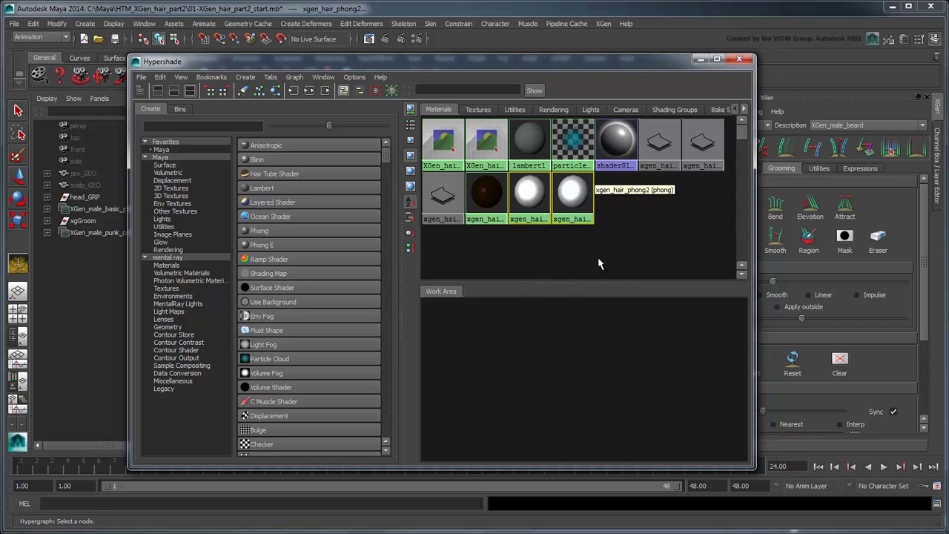
Graph the input and output connections of the two selected hair materials in the Node Editor.
click(144, 23)
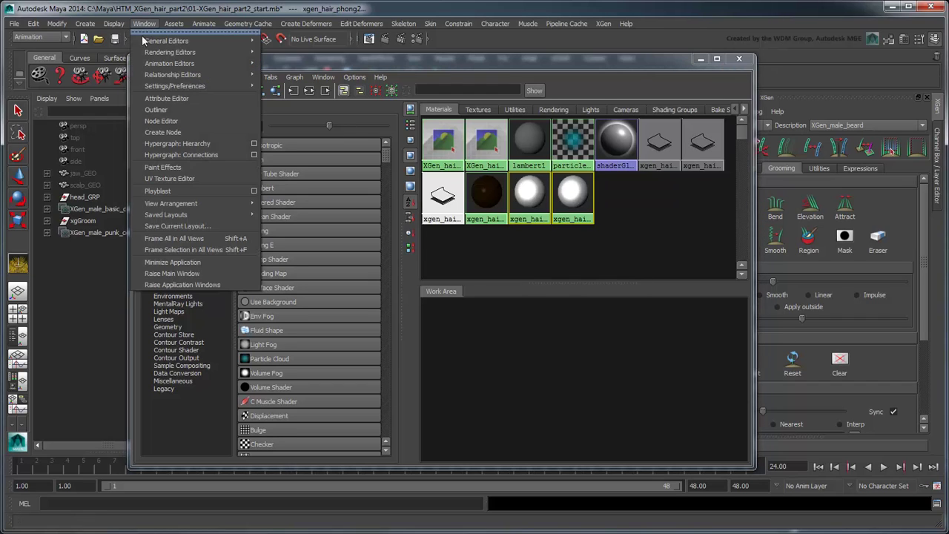
click(172, 122)
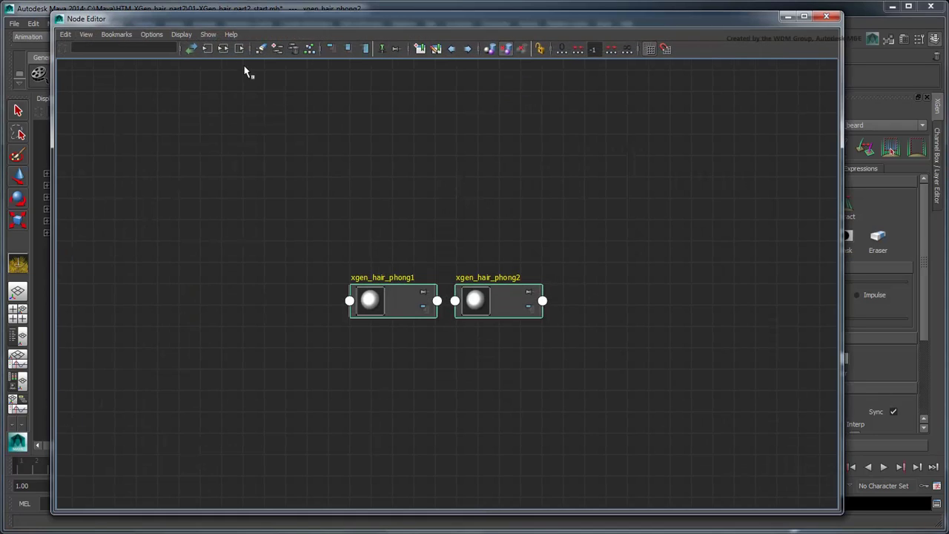
click(223, 49)
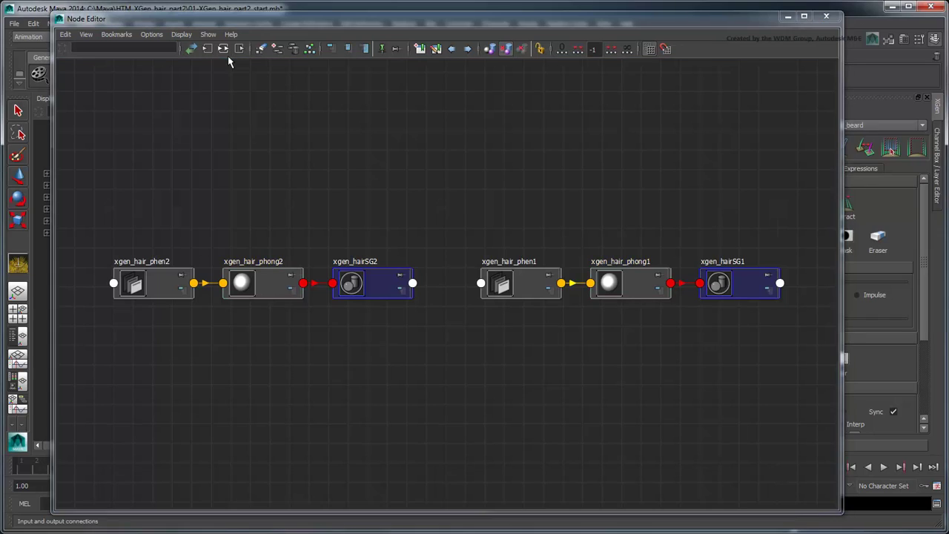
Connect the Out Color of xgen_hair_phong1 to the Surface Shader input of xgen_hairSG2 and close the Node Editor.
right_click(671, 284)
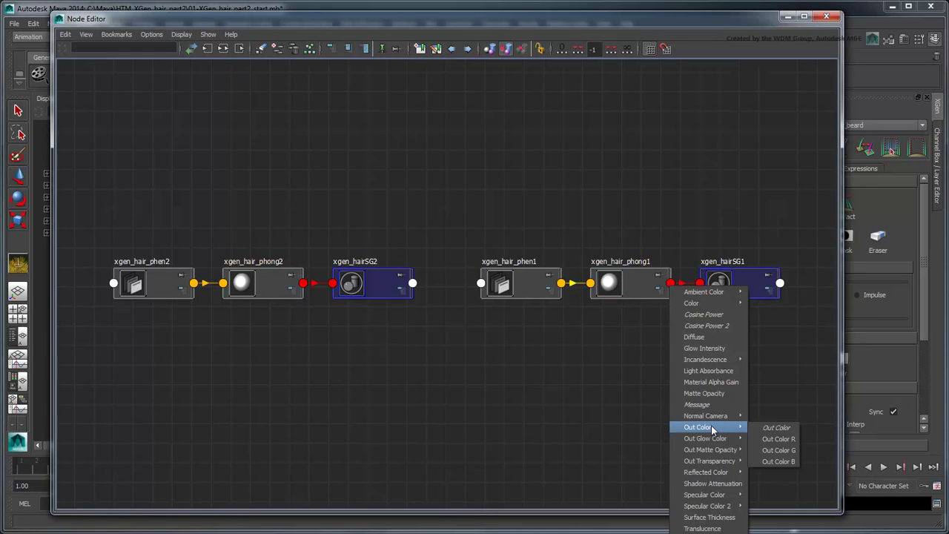
click(779, 436)
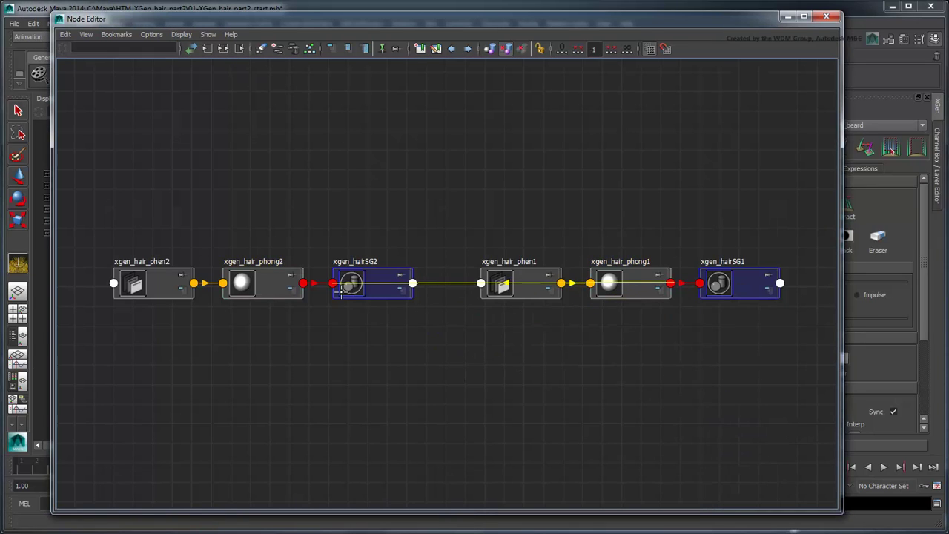
click(339, 291)
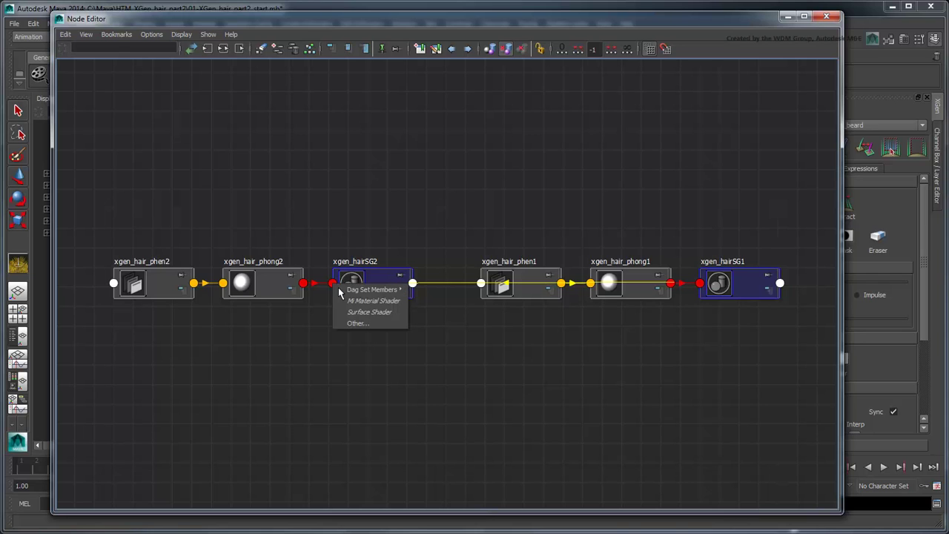
click(369, 311)
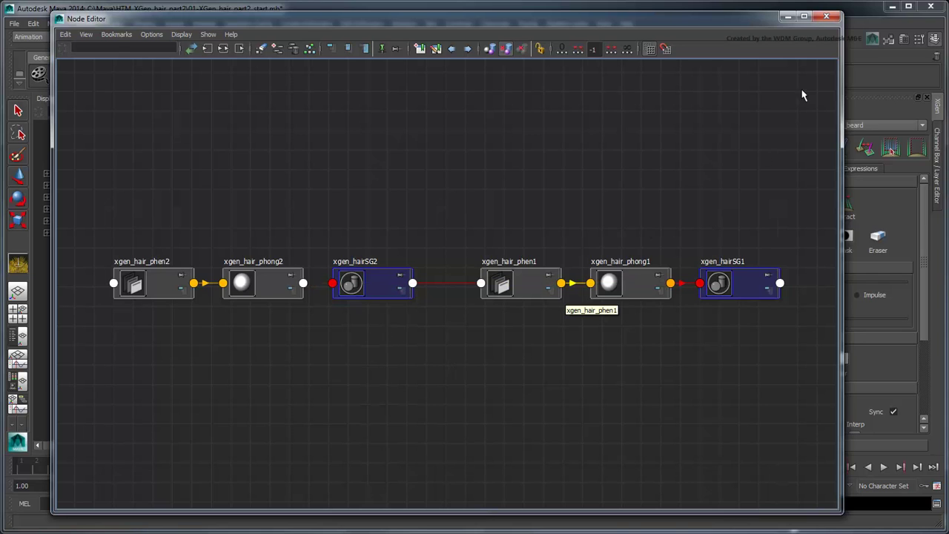
click(826, 15)
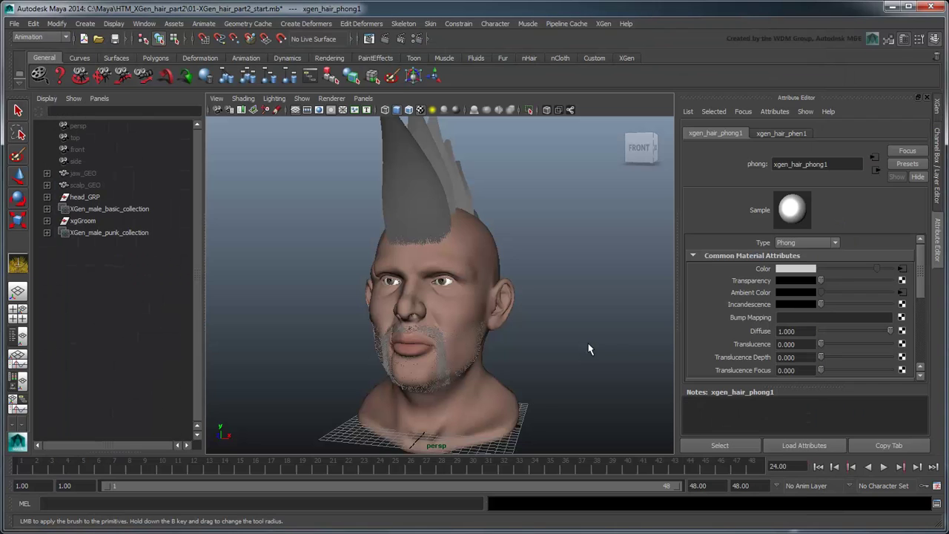
Switch the perspective view's renderer to Viewport 2.0 and open the attributes of the connected xgen_hair_phen1 shader.
click(332, 98)
click(336, 140)
click(902, 292)
Set the hair shader's Diffuse Color to a dark green with a hue of about 125 and darken its Specular Color to dark grey.
click(786, 273)
click(770, 282)
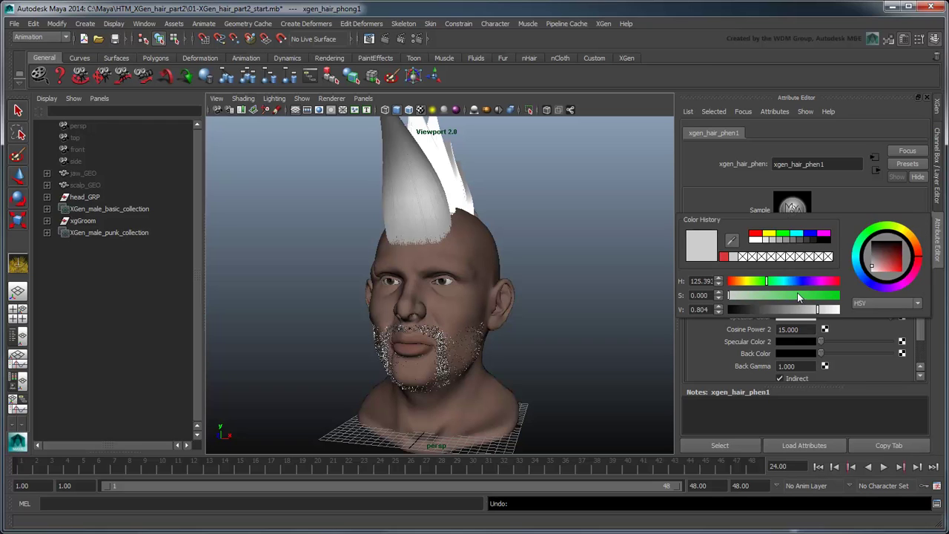
drag(763, 295, 823, 298)
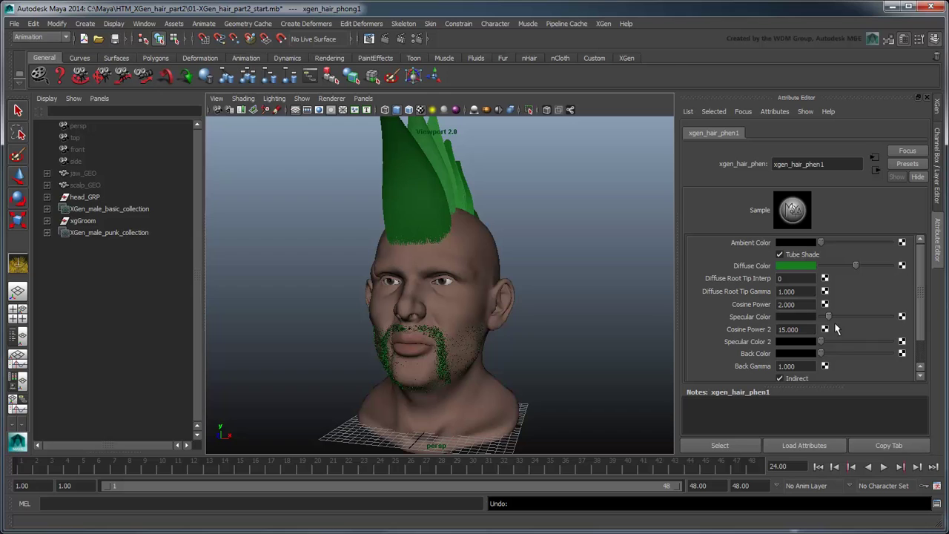
Raise the hair shader's Specular Color 2 slightly to dark grey, and set Cosine Power to 50 and Cosine Power 2 to 70.
drag(821, 342, 827, 343)
text(50)
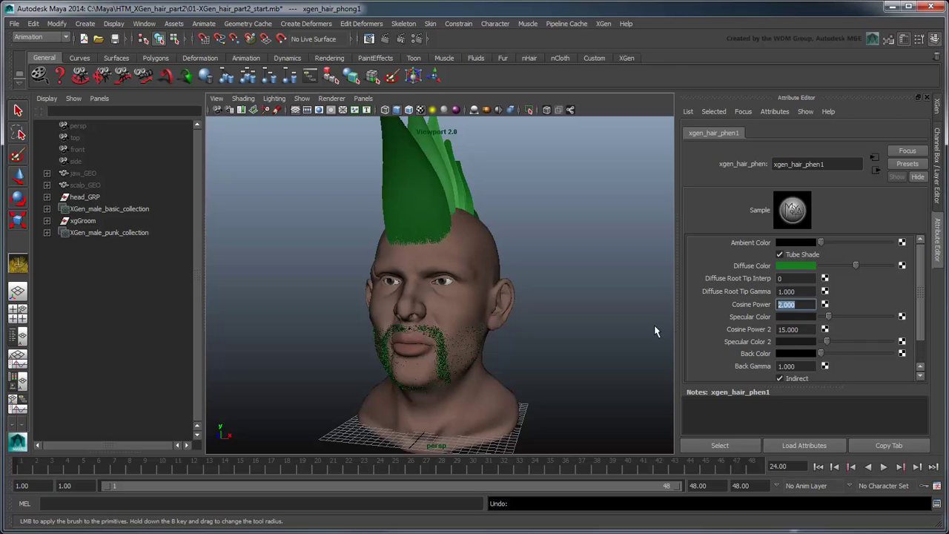
key(Tab)
text(70)
key(Return)
alt+drag(655, 332, 612, 352)
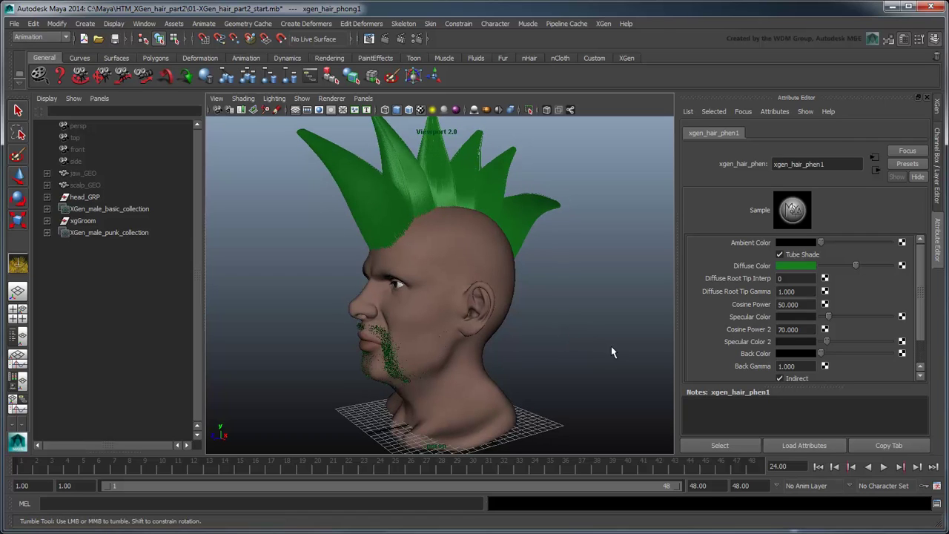